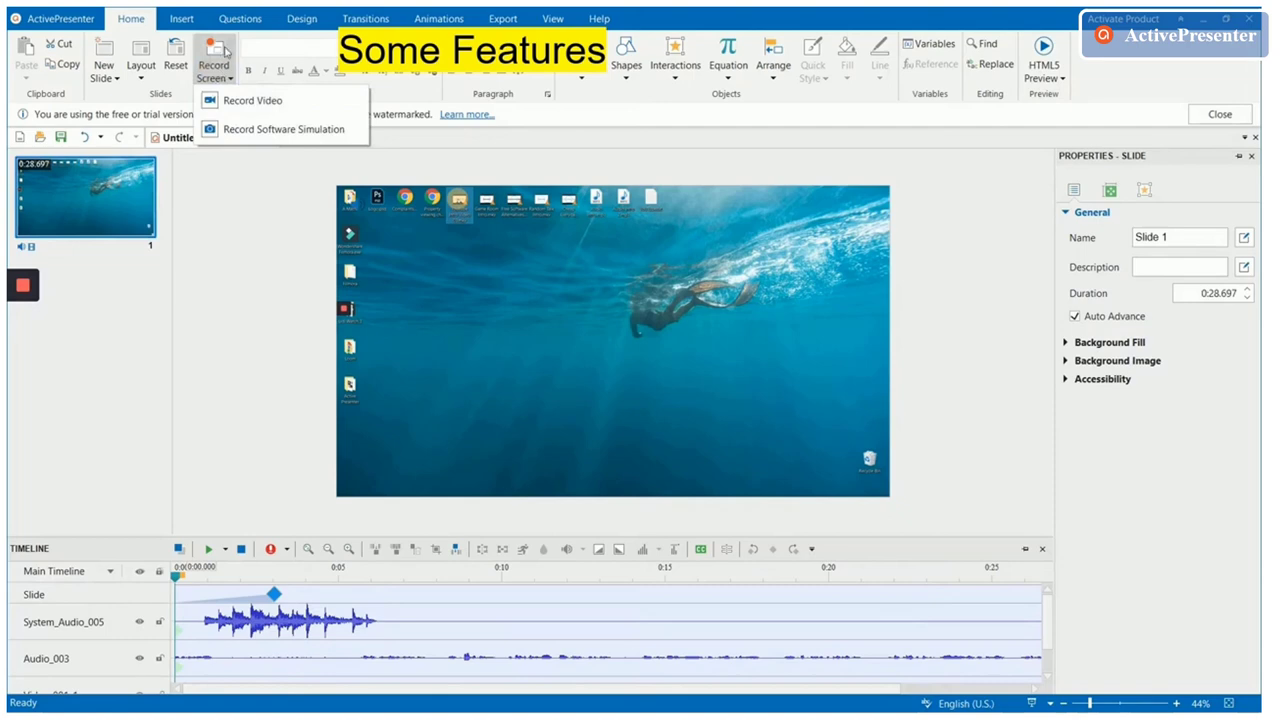
Record a full-screen video slide with audio on and the webcam off, and stop the recording
left_click(134, 24)
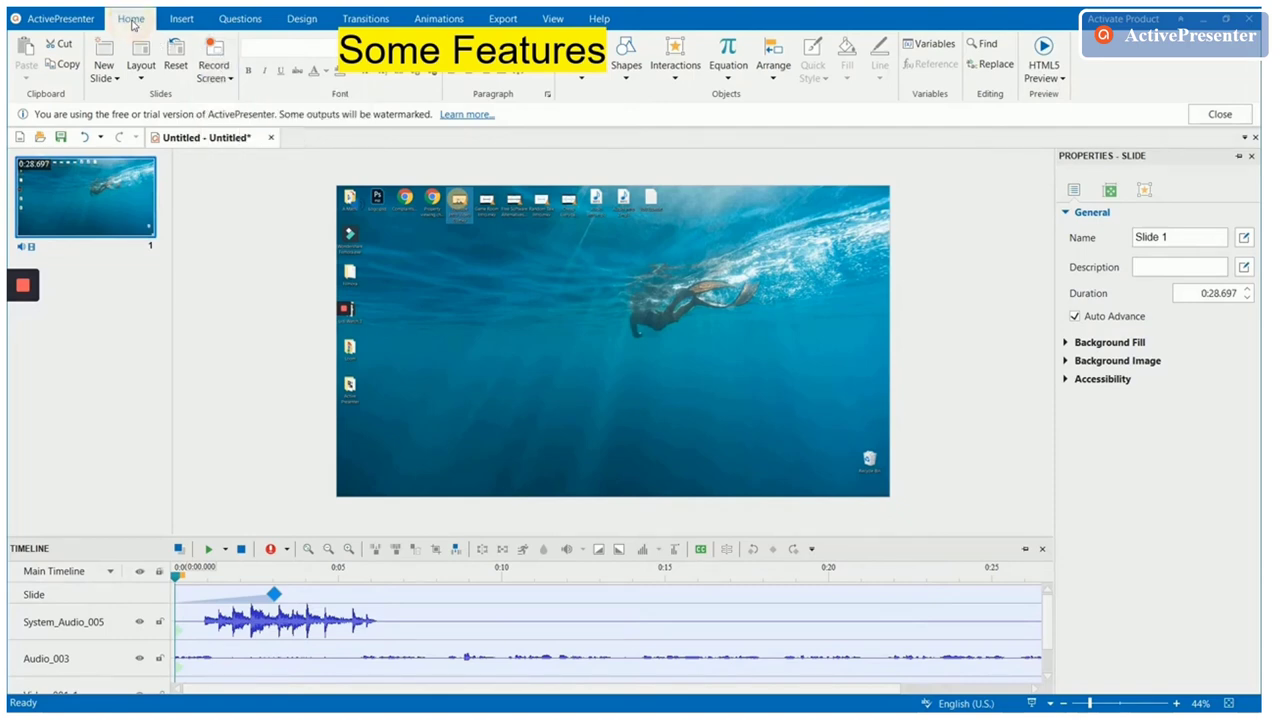
left_click(213, 56)
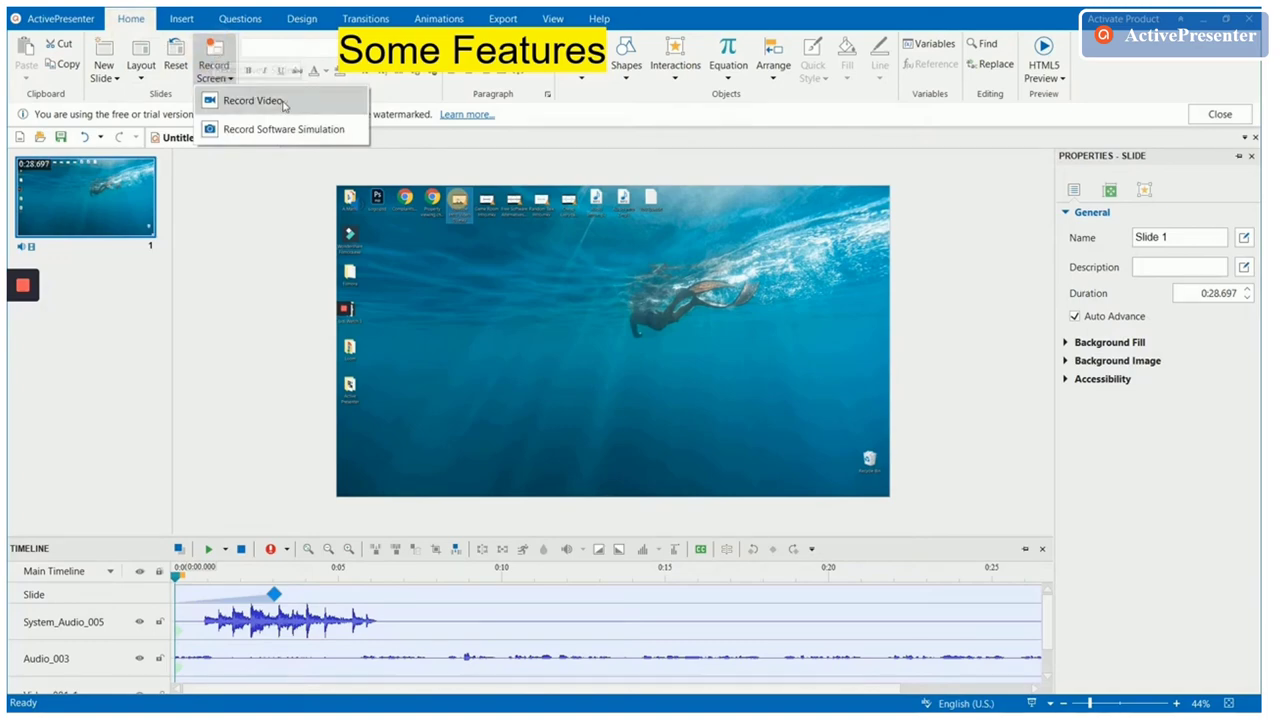
left_click(253, 104)
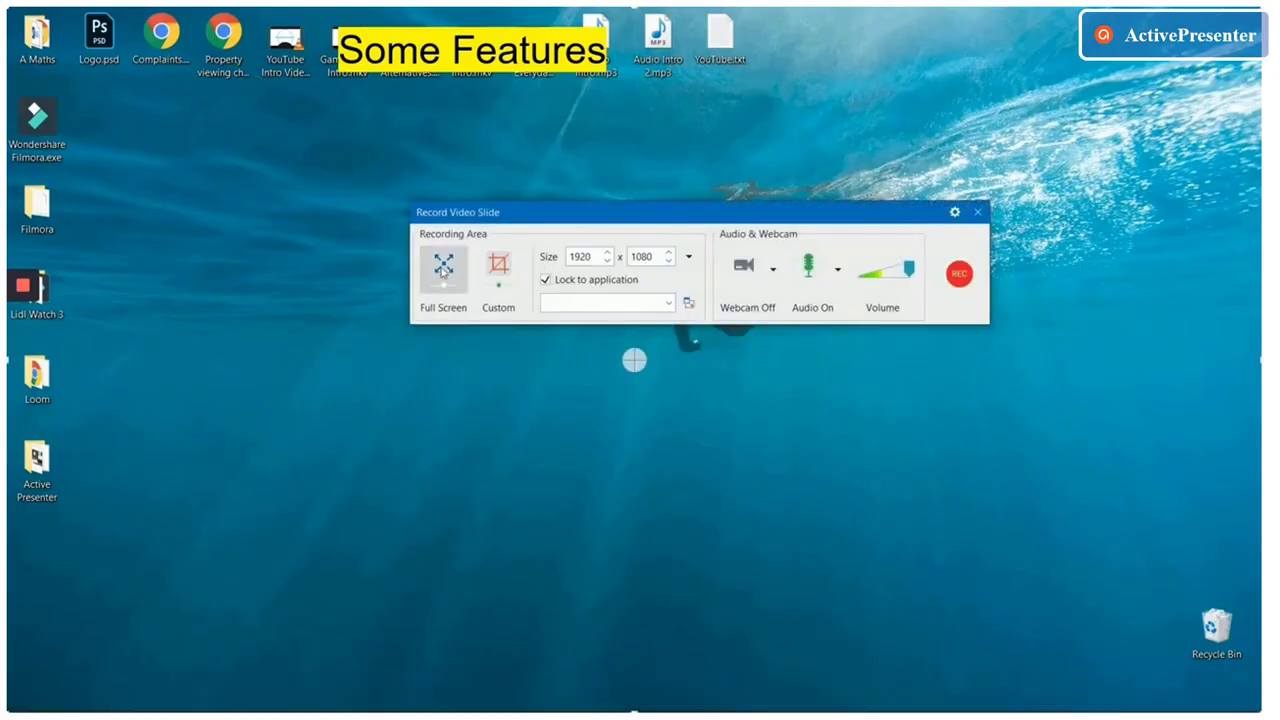
left_click(443, 266)
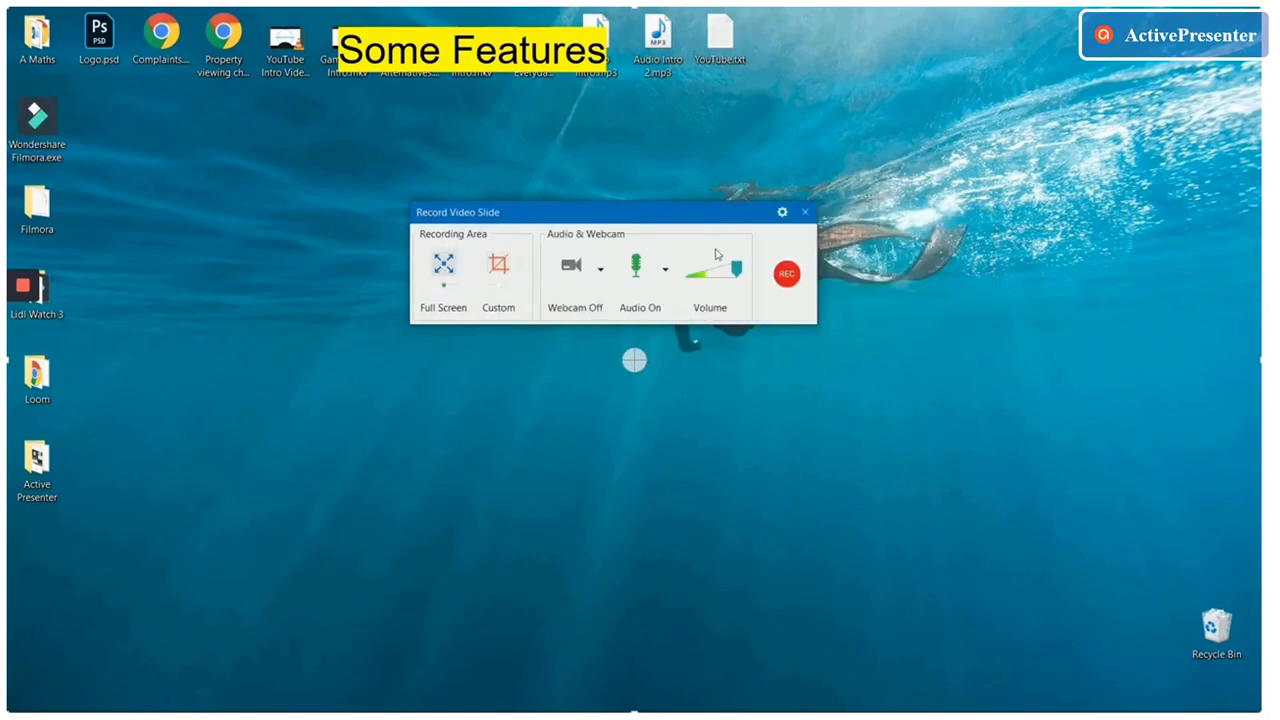
left_click(785, 272)
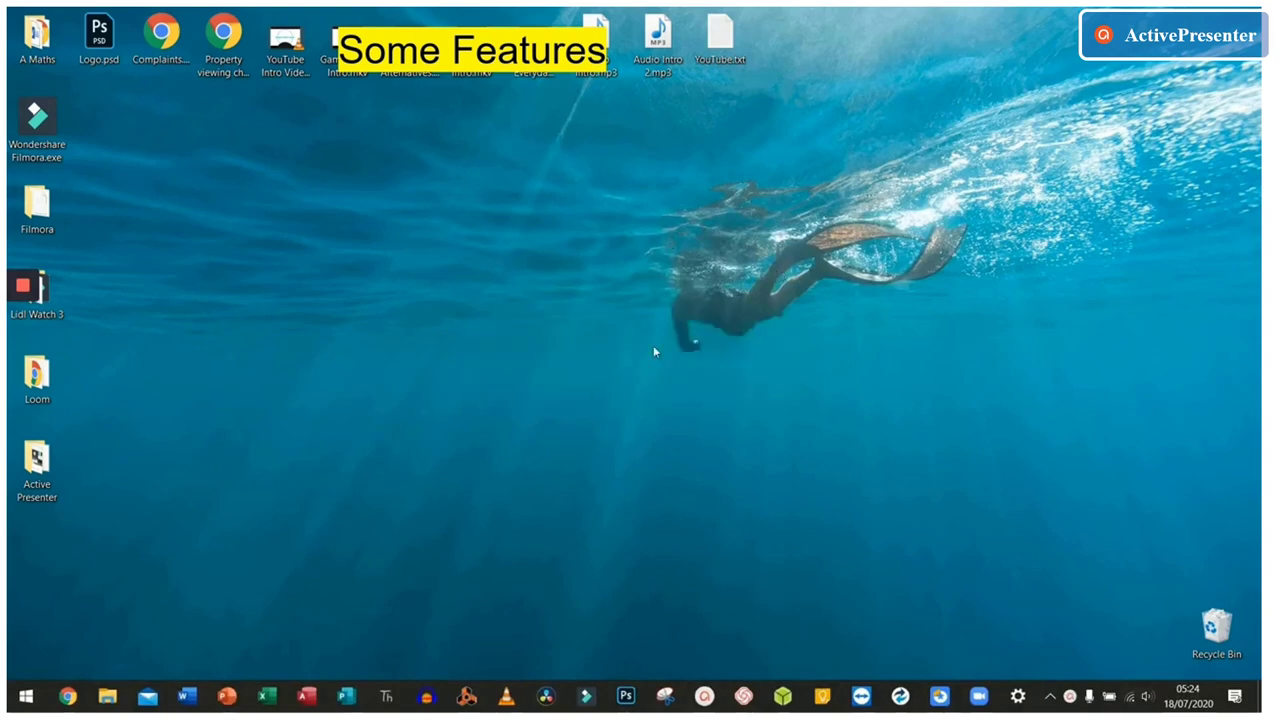
left_click(1068, 695)
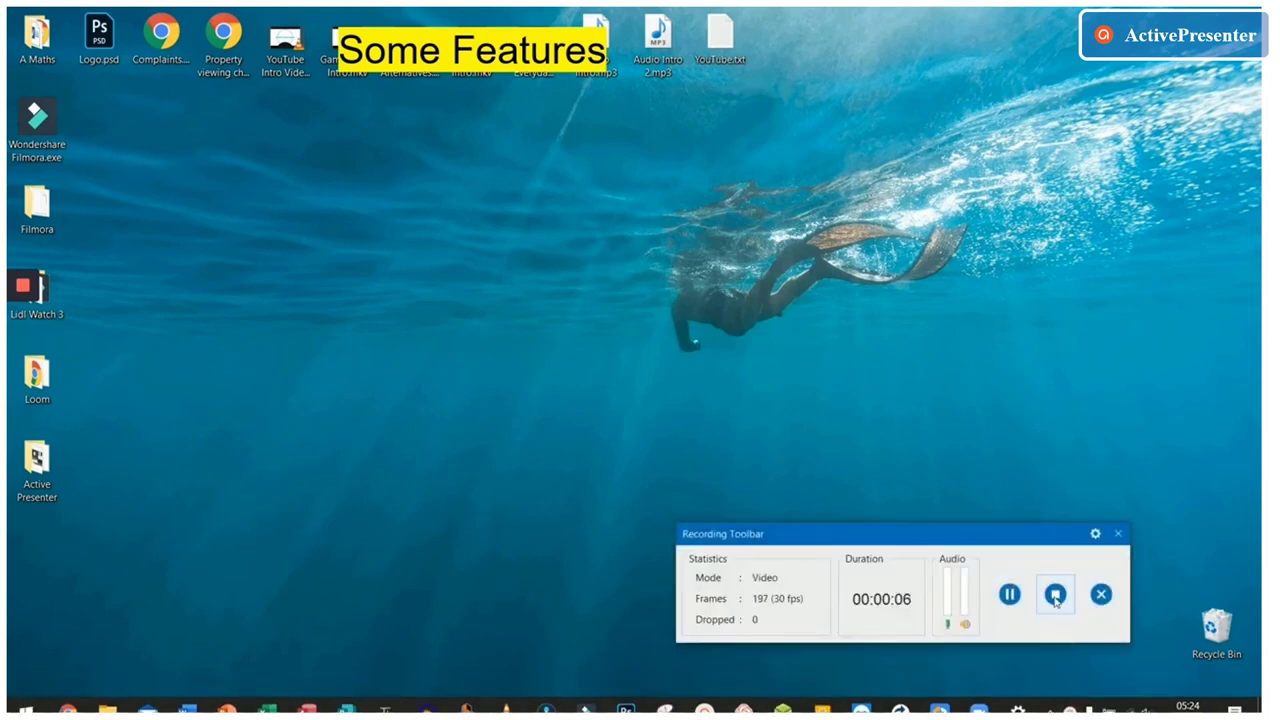
left_click(1055, 596)
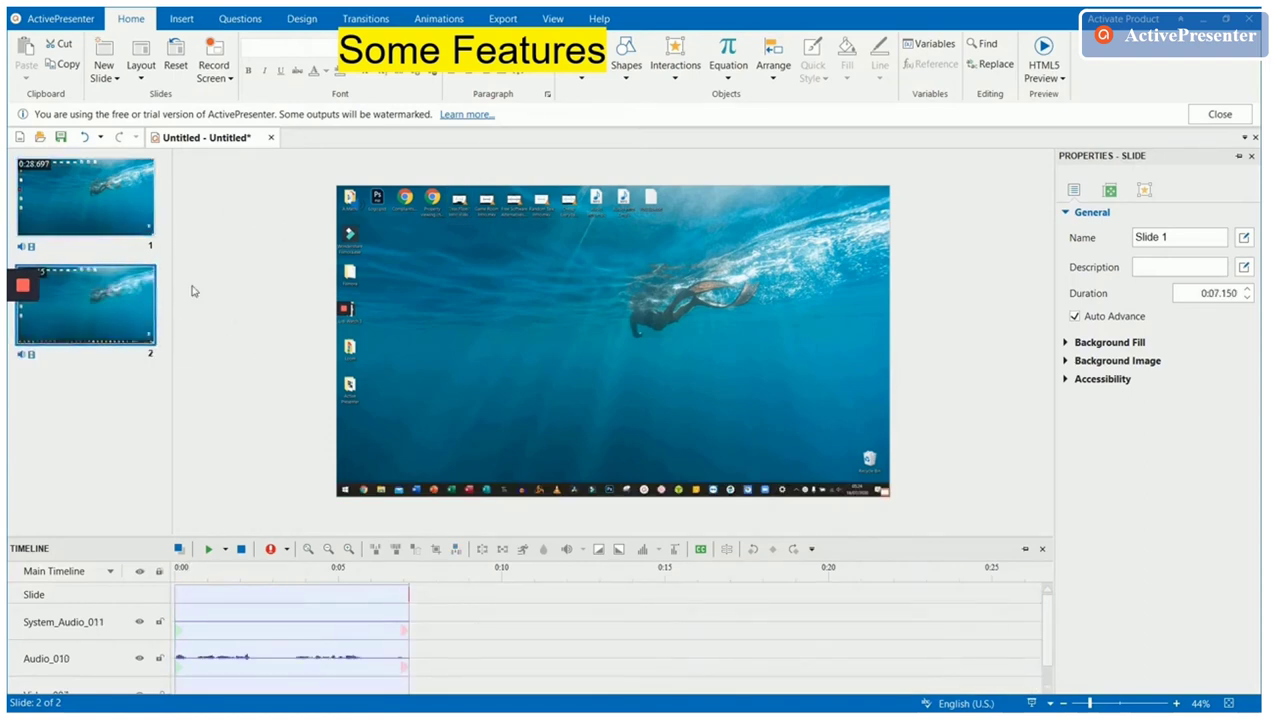
Insert a slide with the Blank layout and move it to the first position in the slide list
left_click(82, 194)
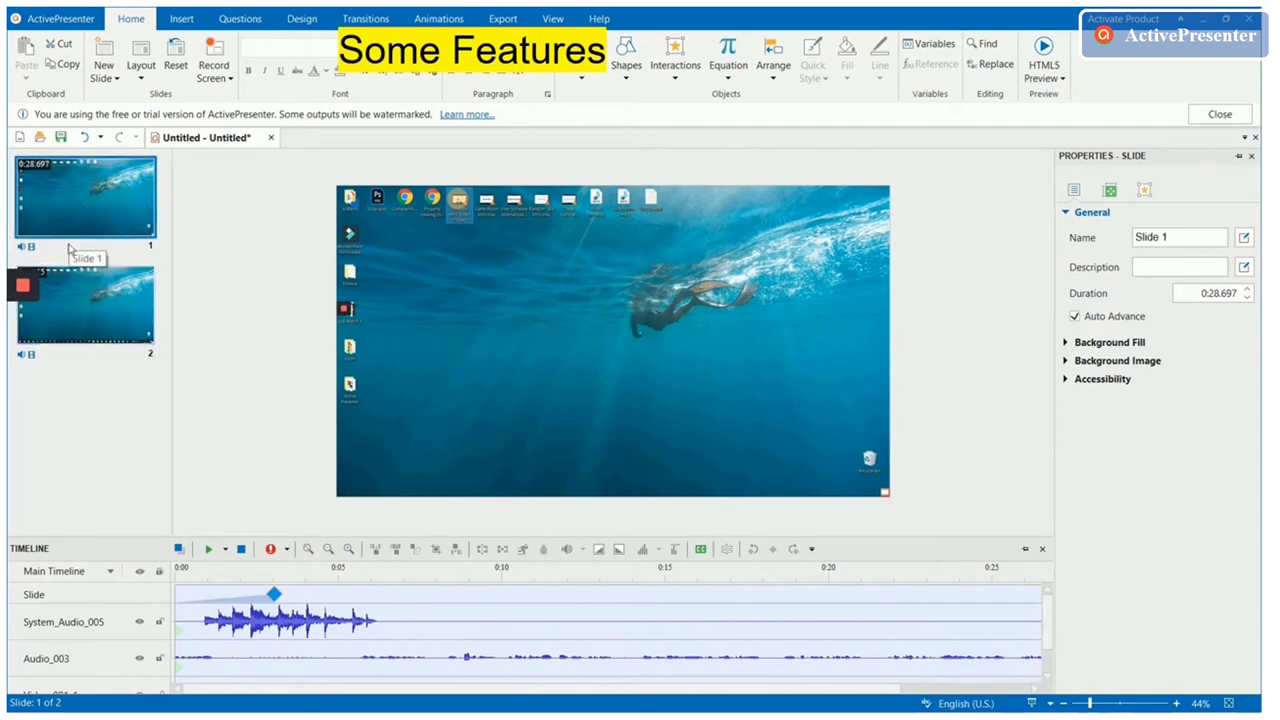
left_click(70, 300)
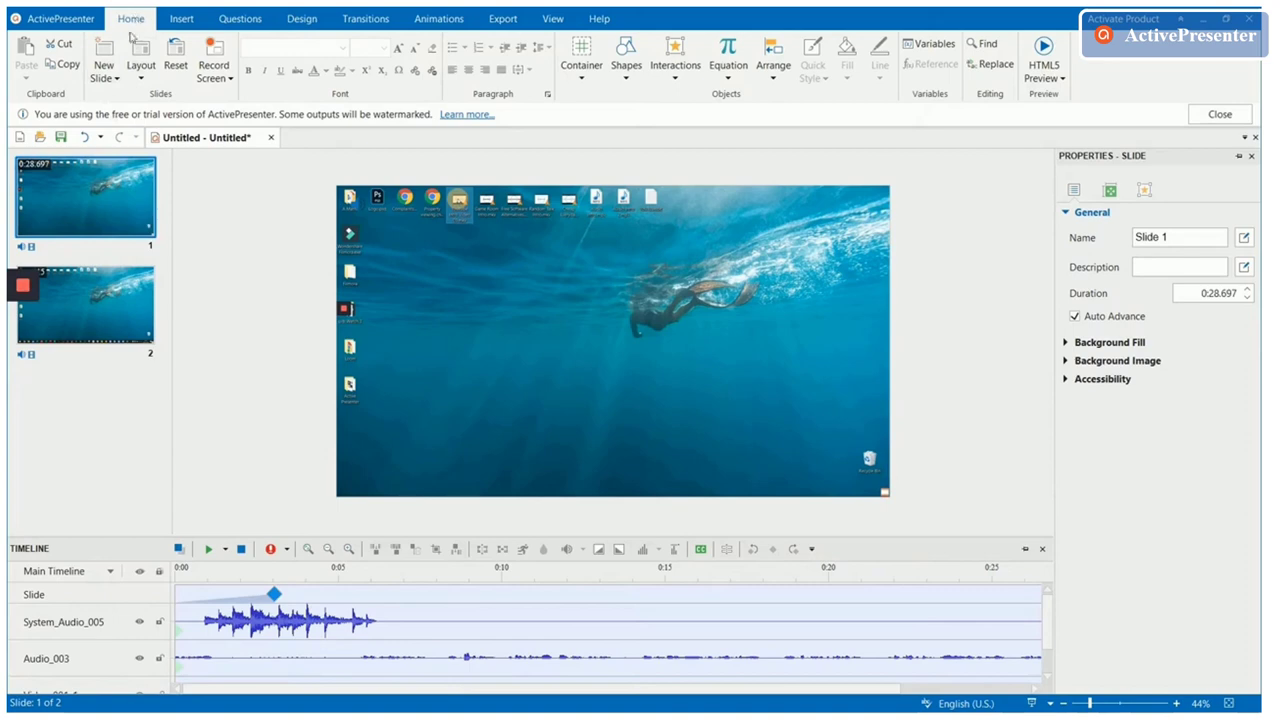
left_click(117, 78)
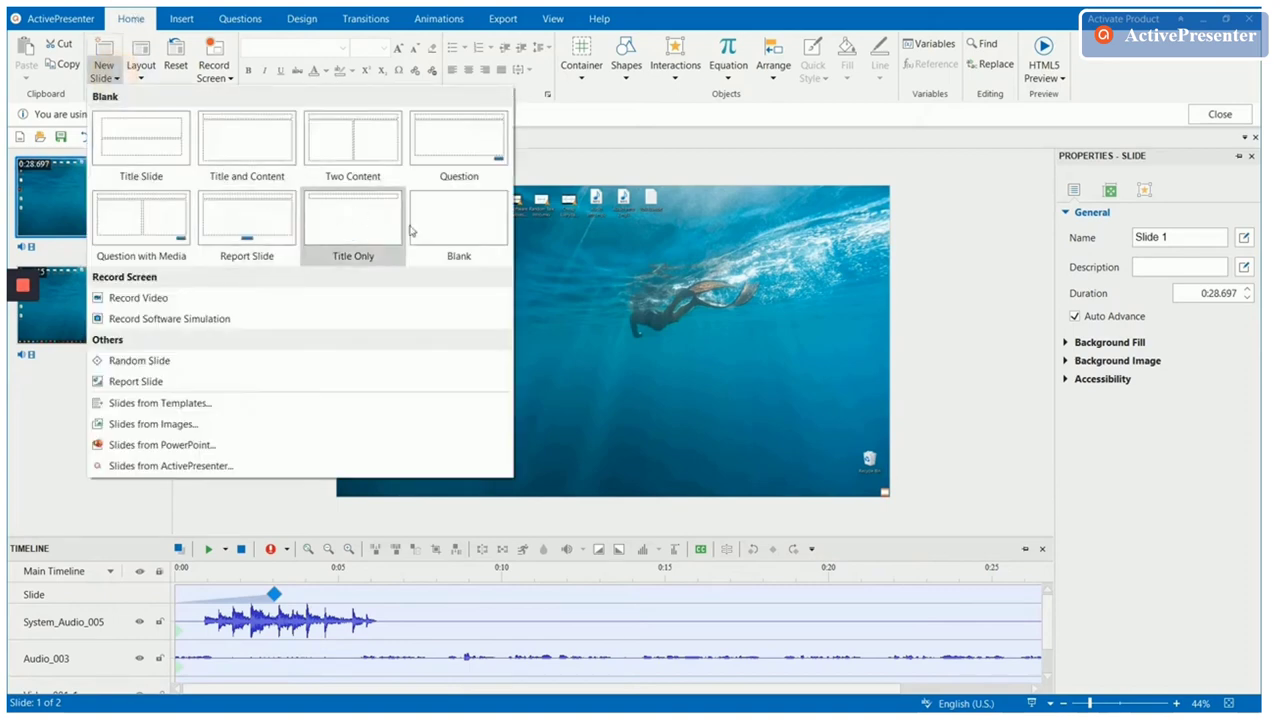
left_click(447, 226)
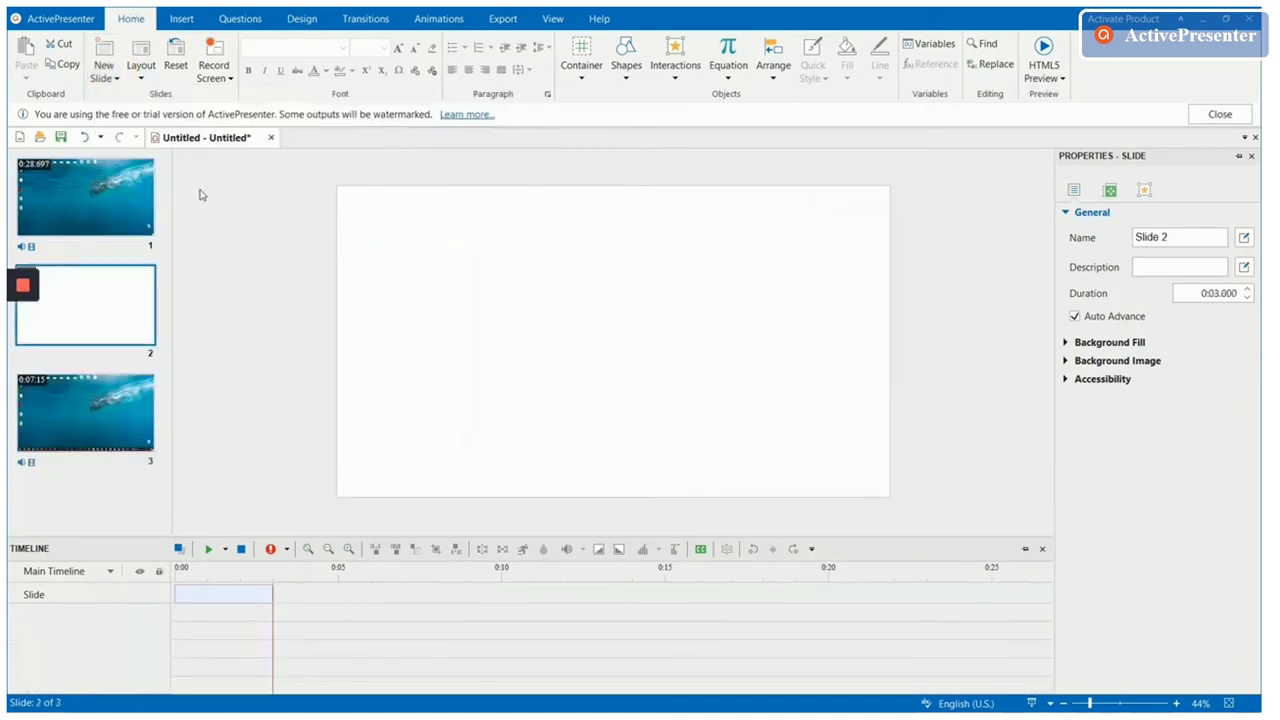
left_click(96, 206)
left_click_drag(96, 206, 92, 300)
left_click(87, 199)
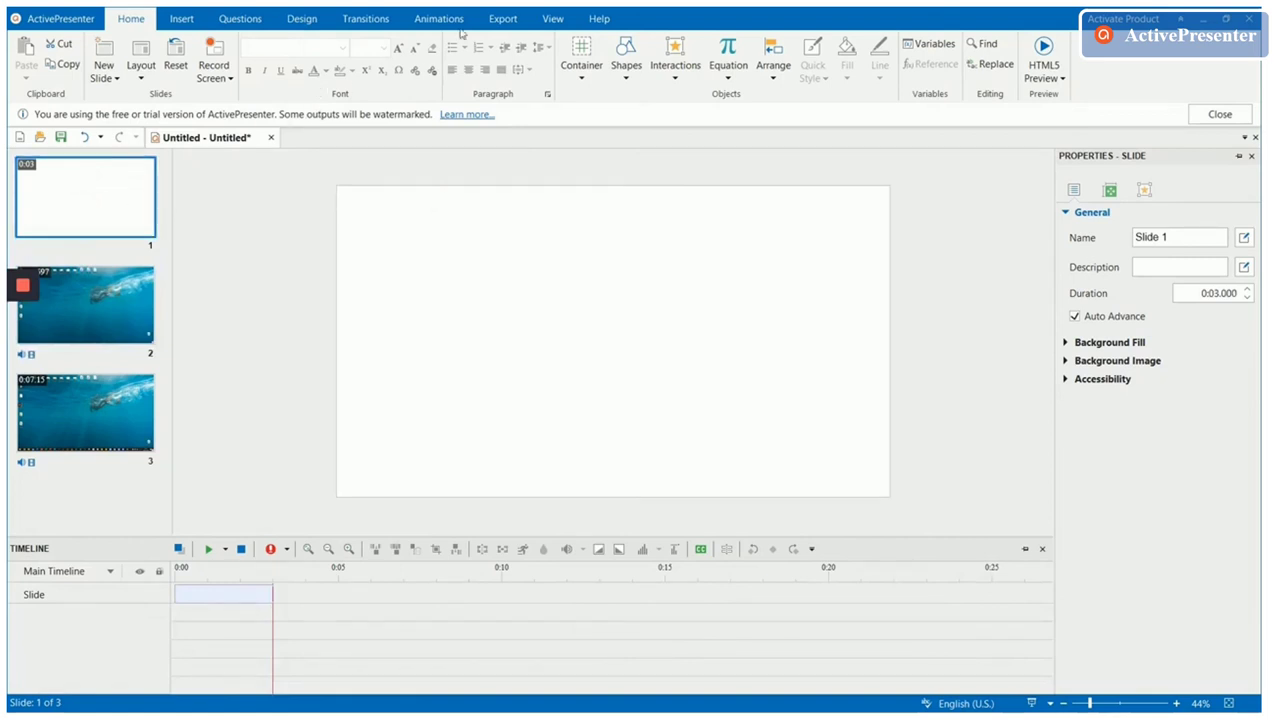
Insert the video file YouTube Intro Video 03.mkv from the Desktop folder onto the blank first slide
left_click(182, 19)
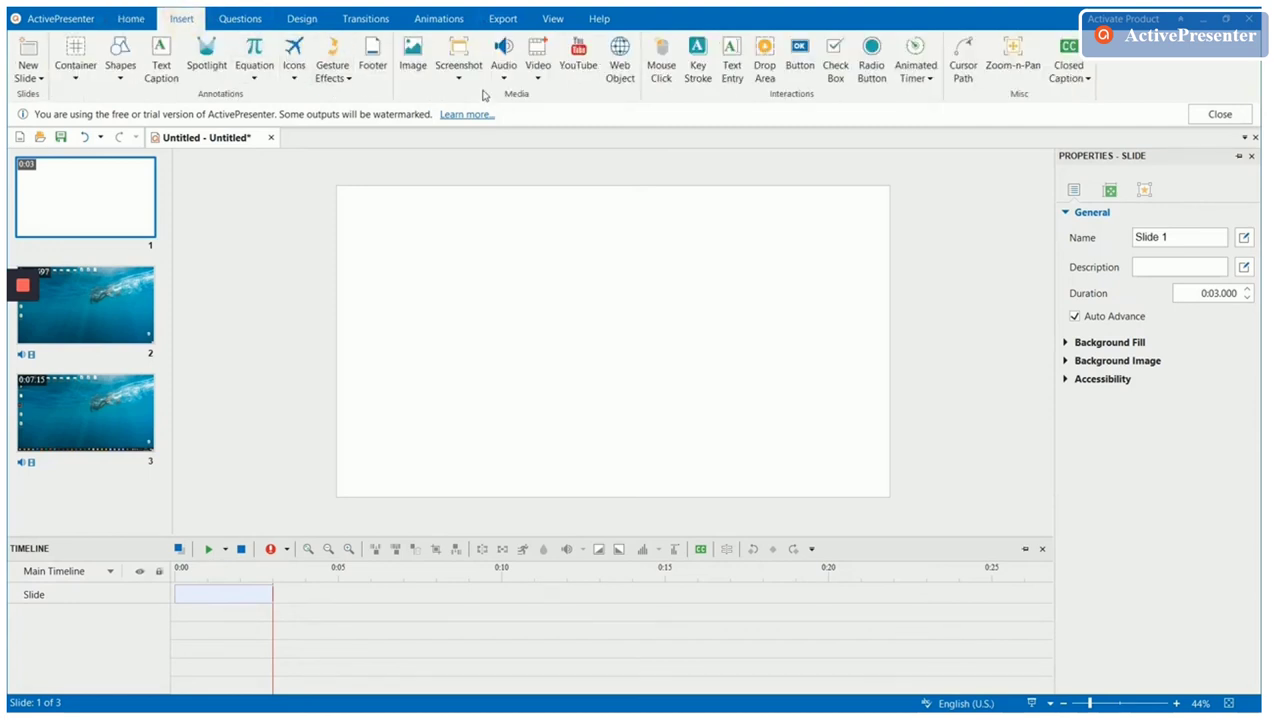
left_click(538, 76)
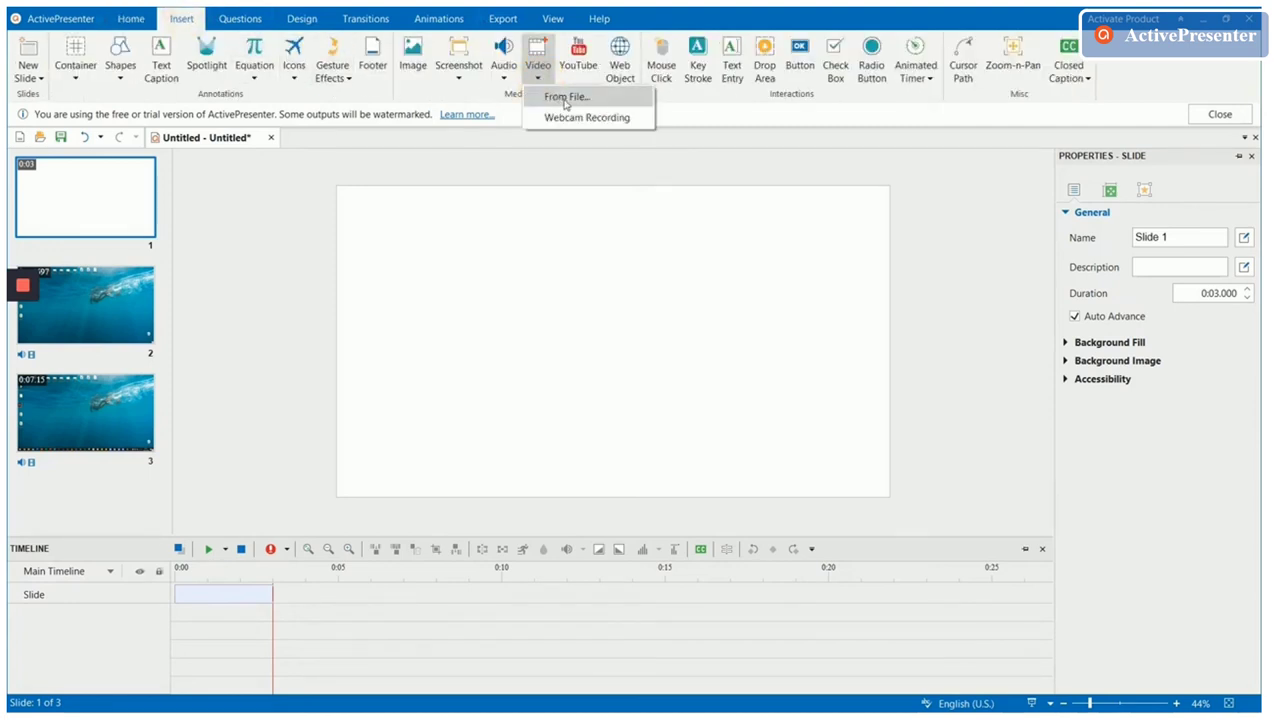
left_click(573, 99)
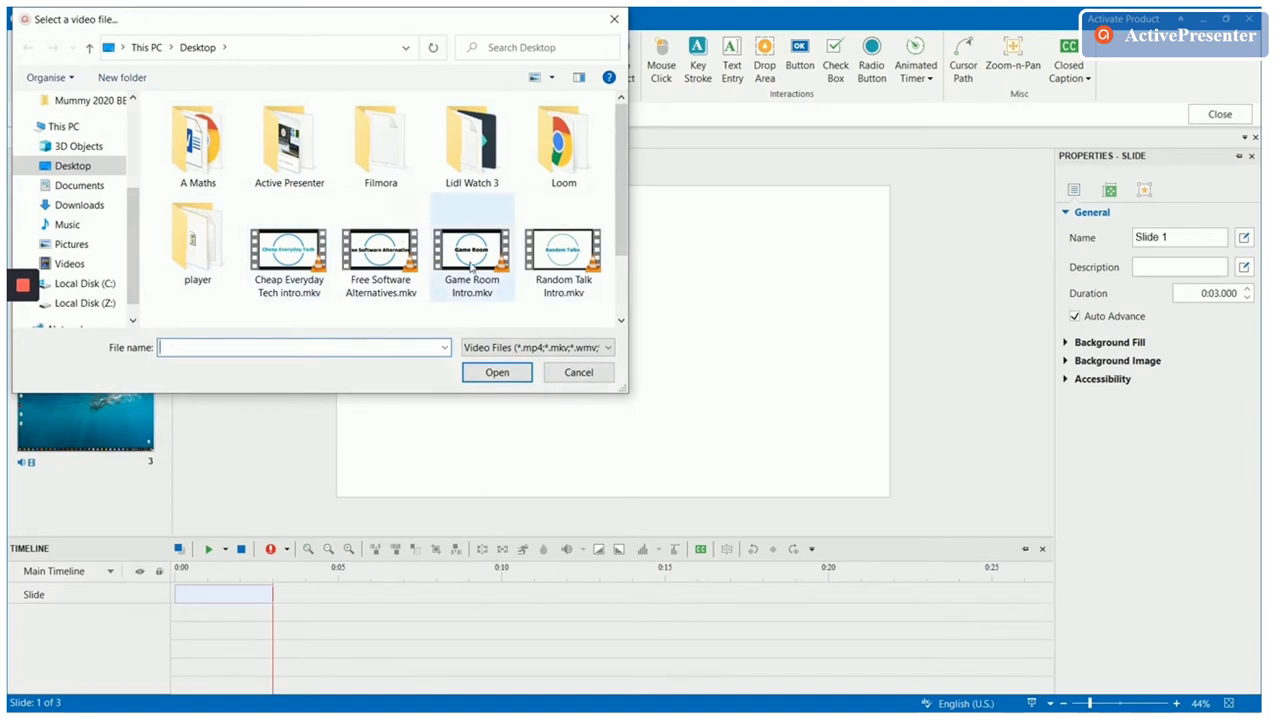
scroll(472, 267, "down", 1)
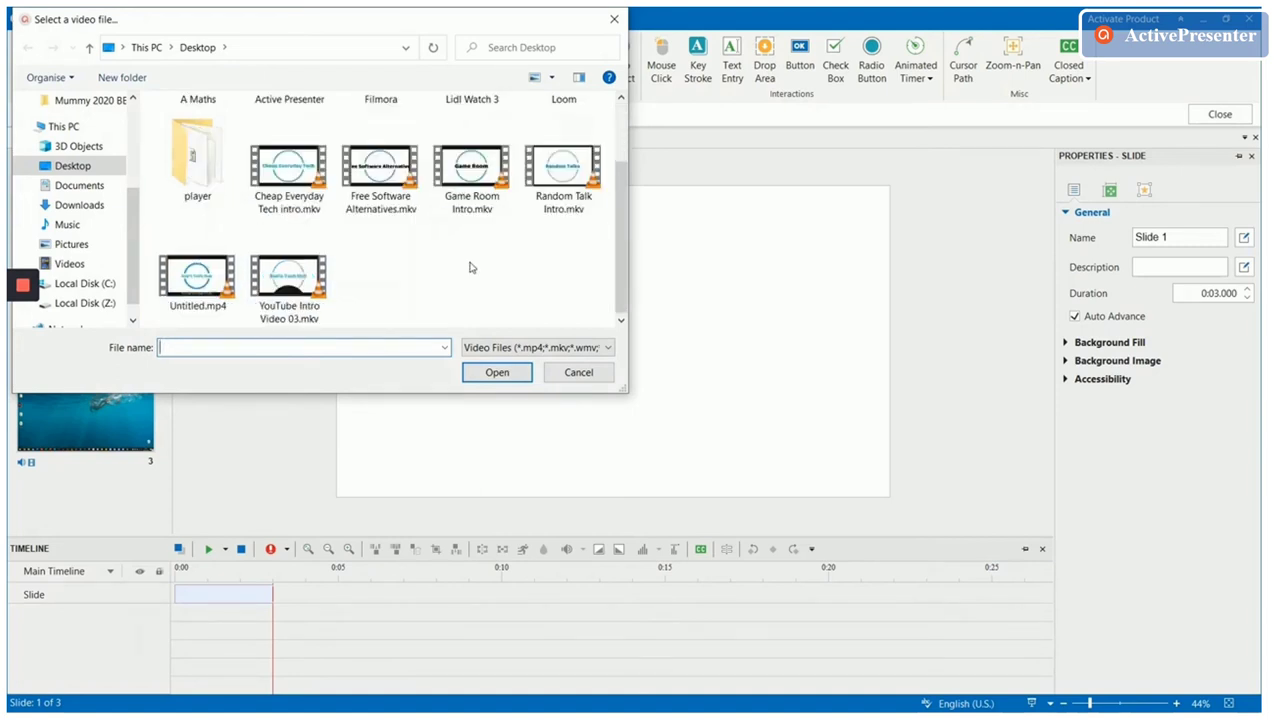
double_click(302, 278)
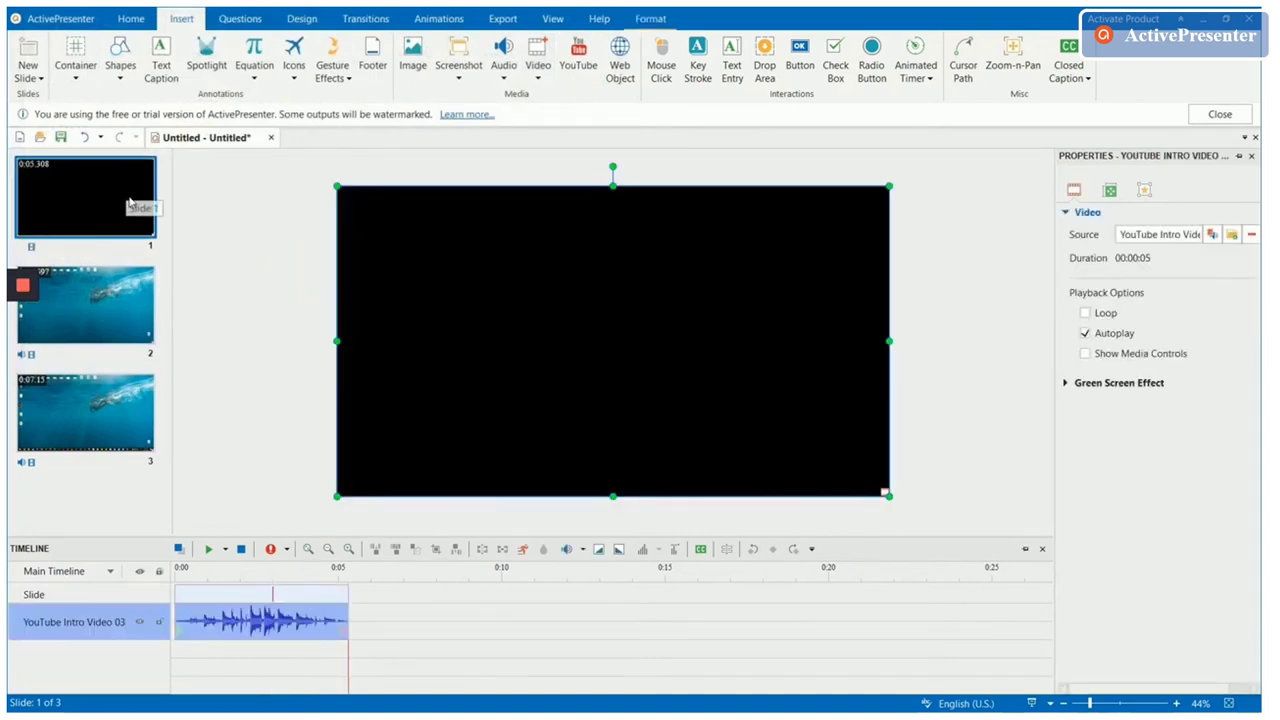
Copy the intro video slide and paste the copy after the last slide
left_click(112, 493)
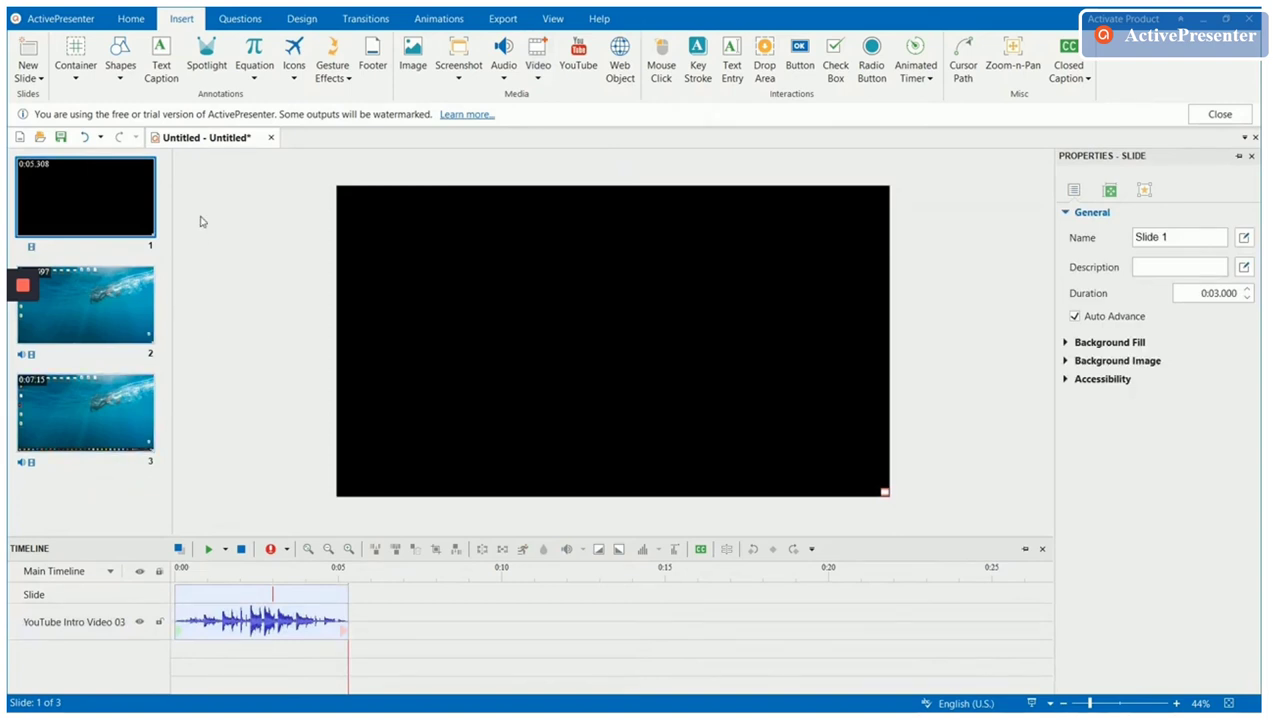
right_click(127, 208)
left_click(153, 256)
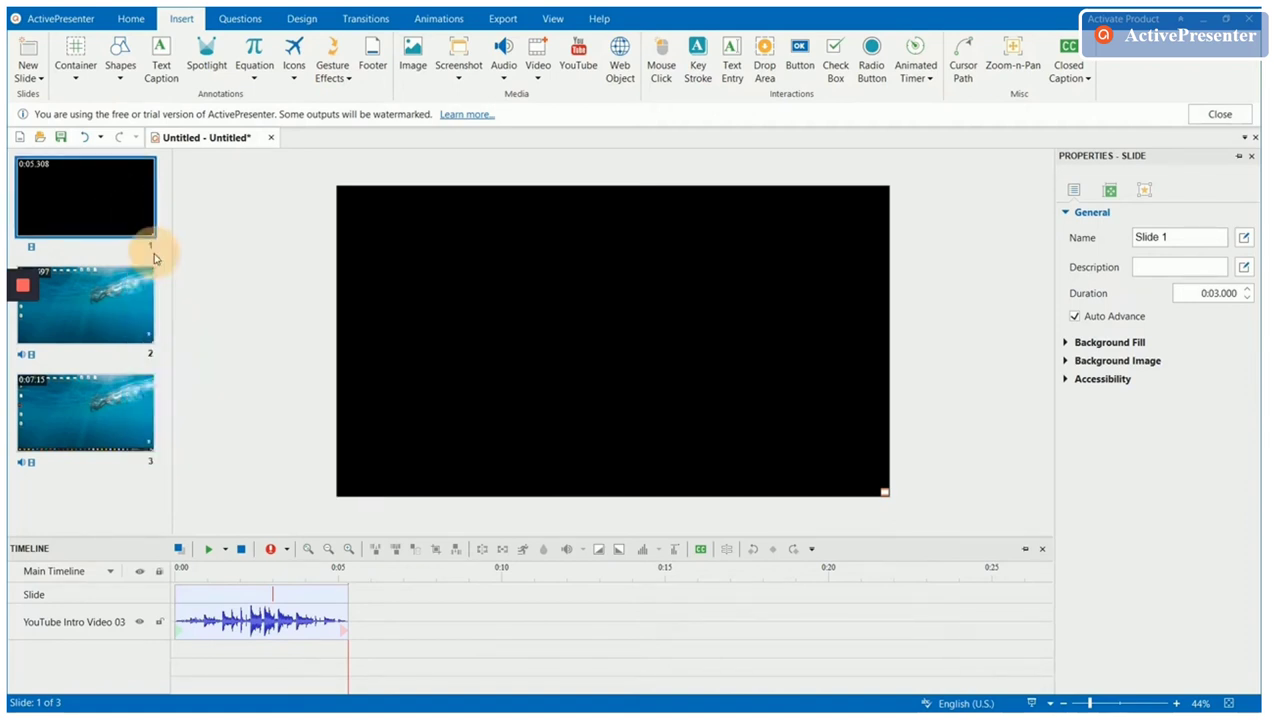
left_click(80, 420)
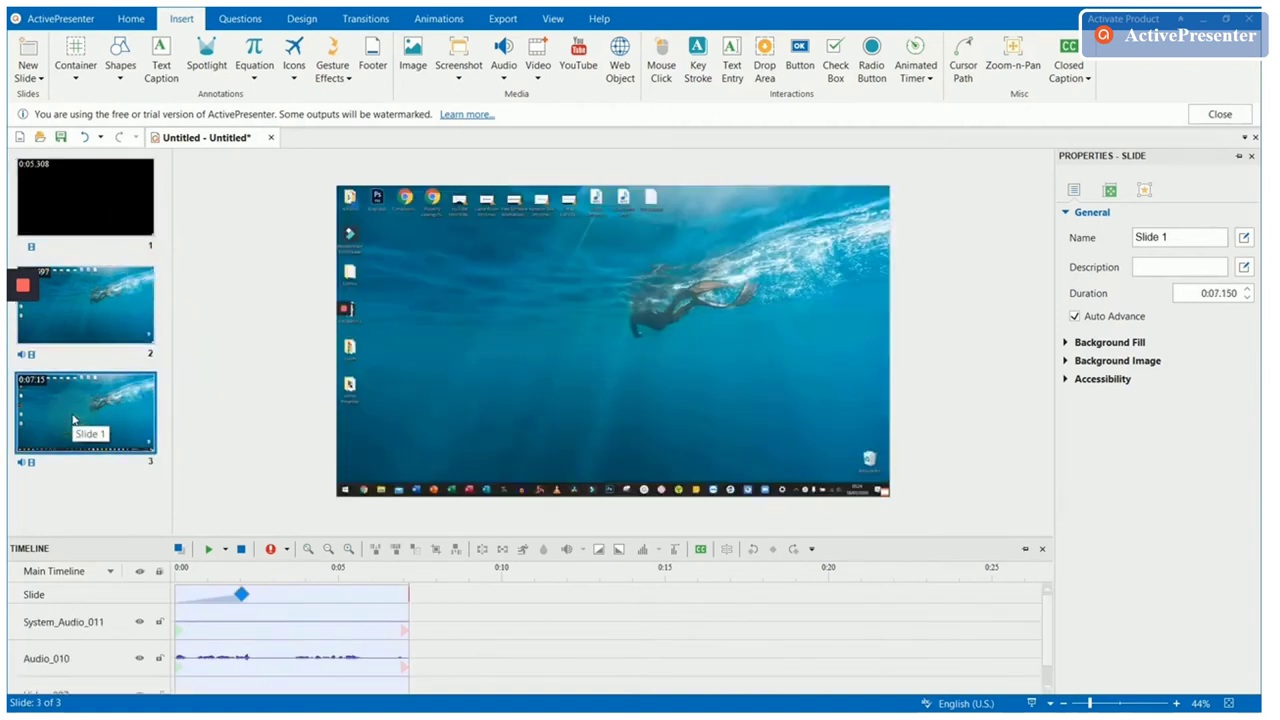
left_click(81, 484)
right_click(81, 486)
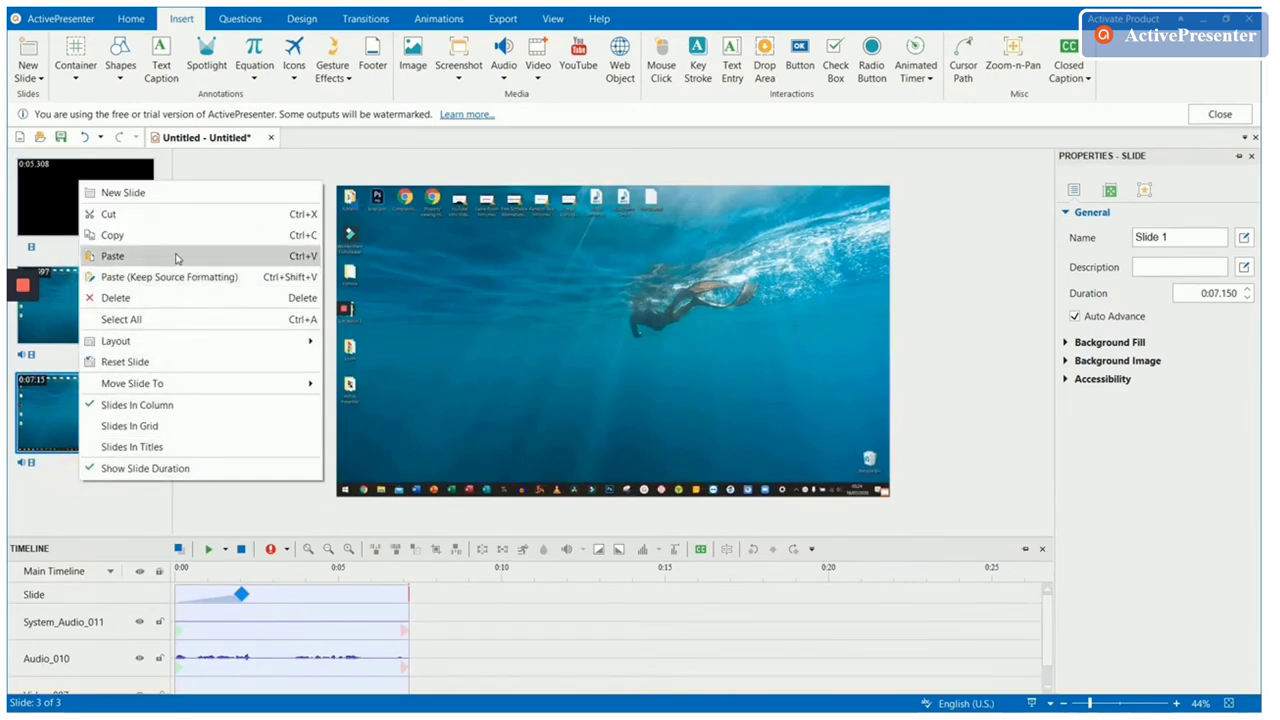
left_click(187, 264)
Check the intro slides at the start and end of the slide list
scroll(91, 270, "up", 1)
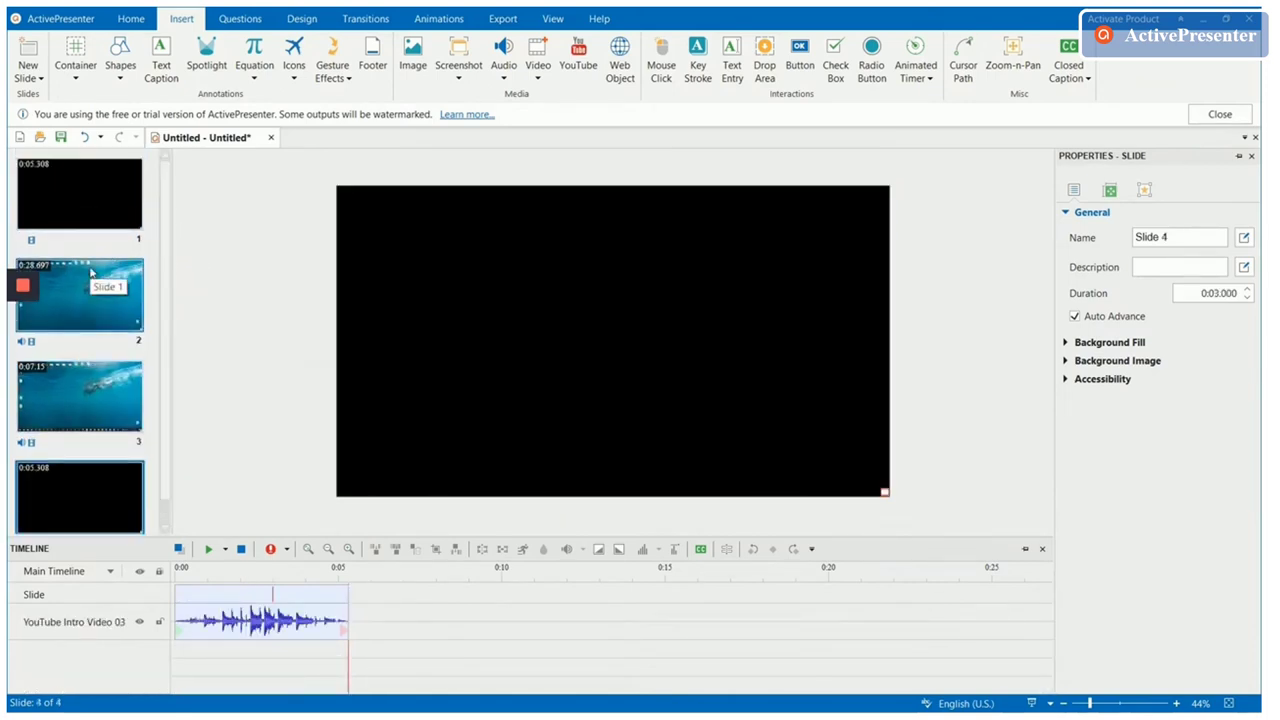
scroll(91, 272, "down", 1)
scroll(91, 272, "up", 1)
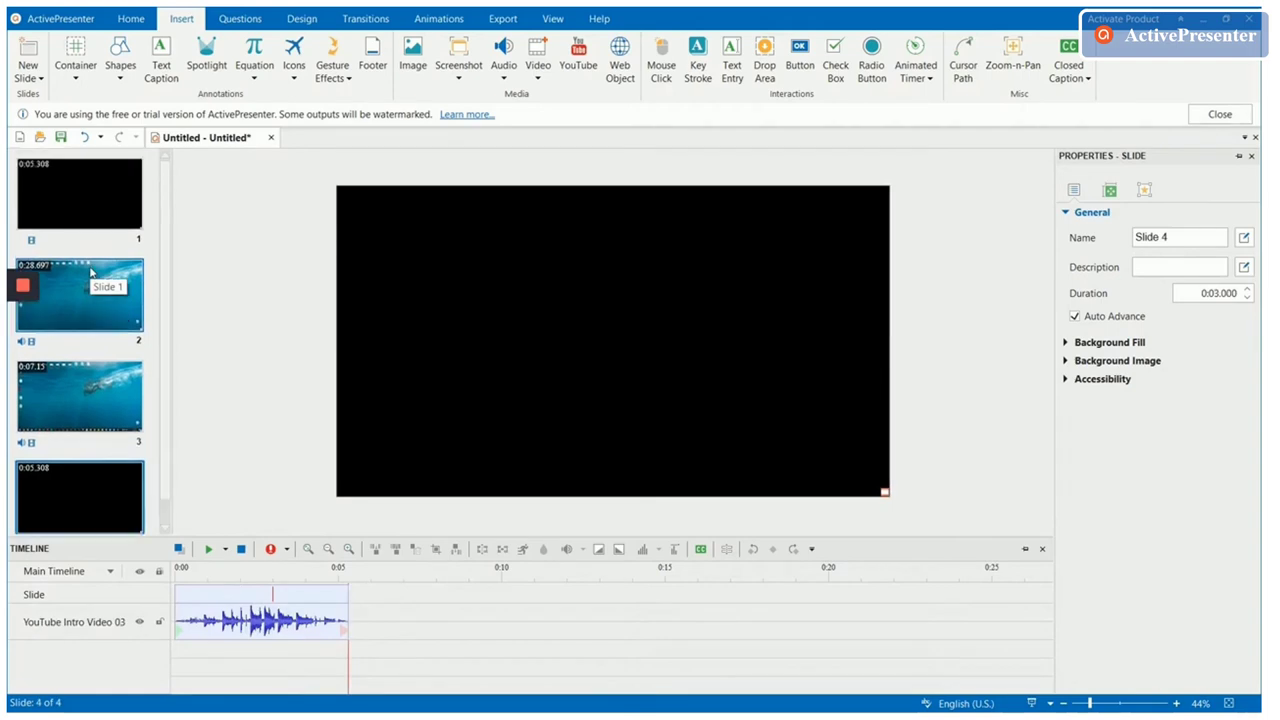
left_click(67, 198)
scroll(86, 529, "down", 1)
left_click(63, 532)
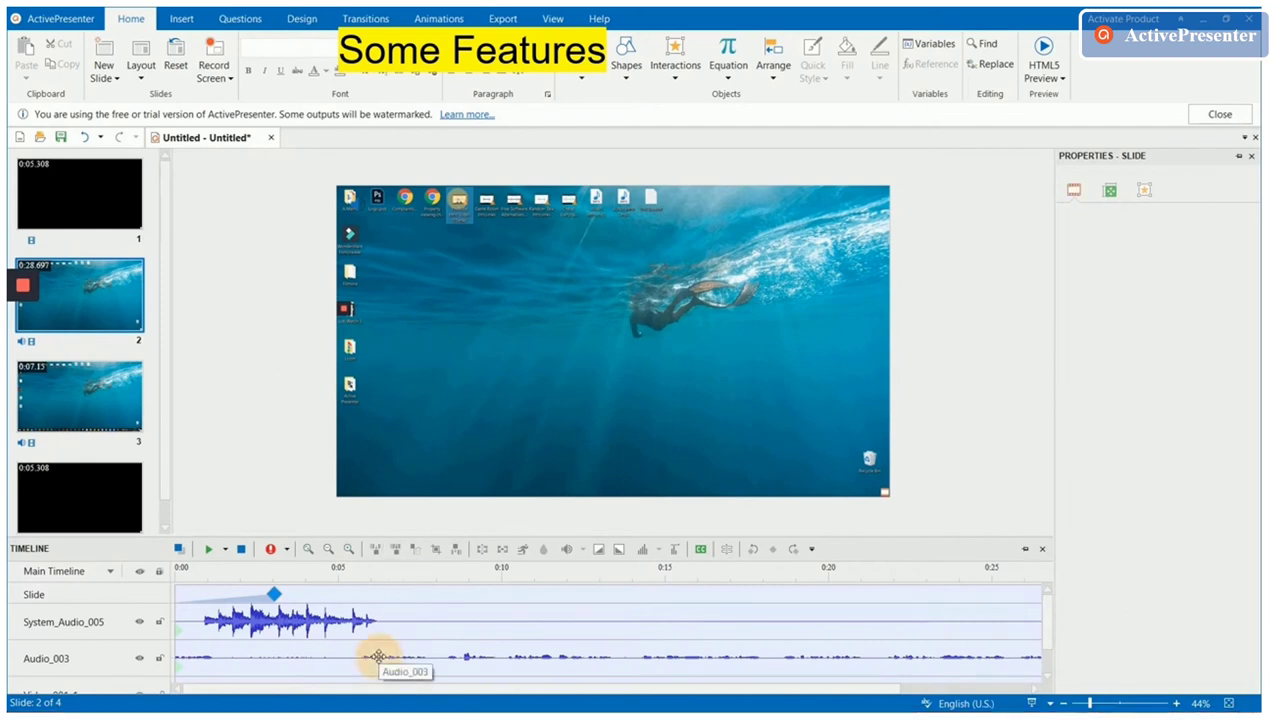
Set the volume of the Audio_003 track on the second slide to 150%
left_click(378, 658)
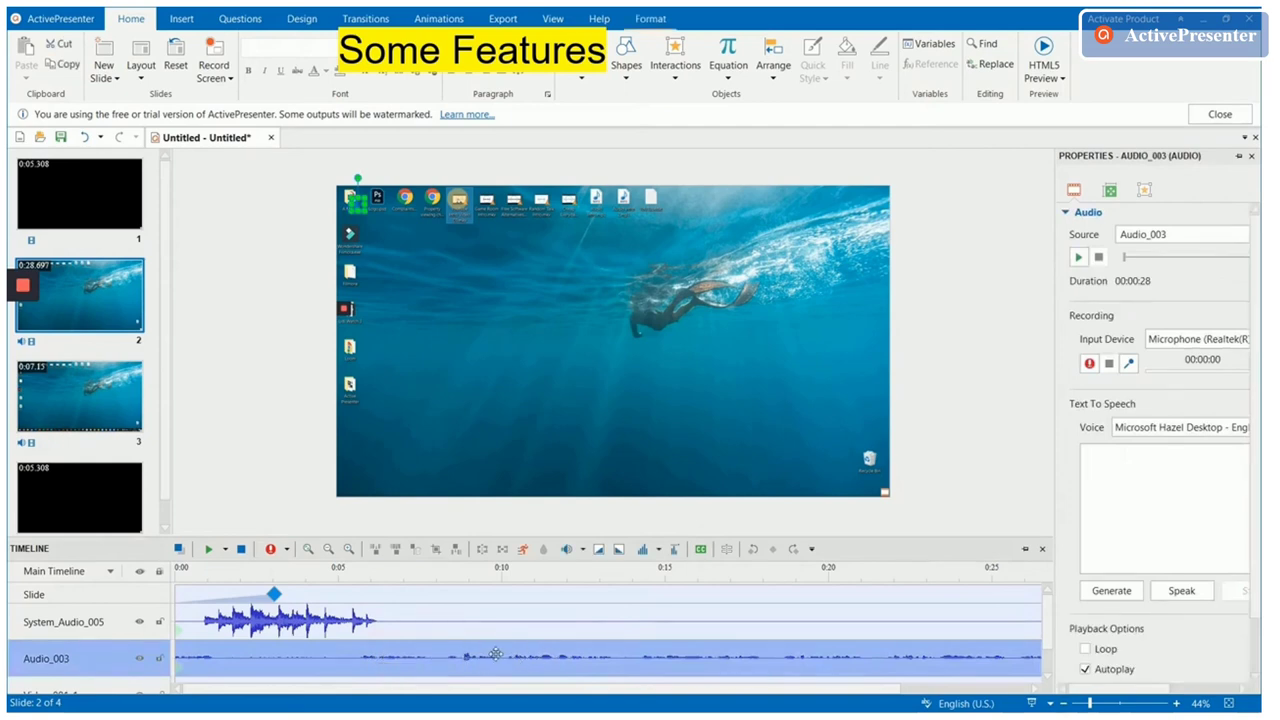
left_click(567, 549)
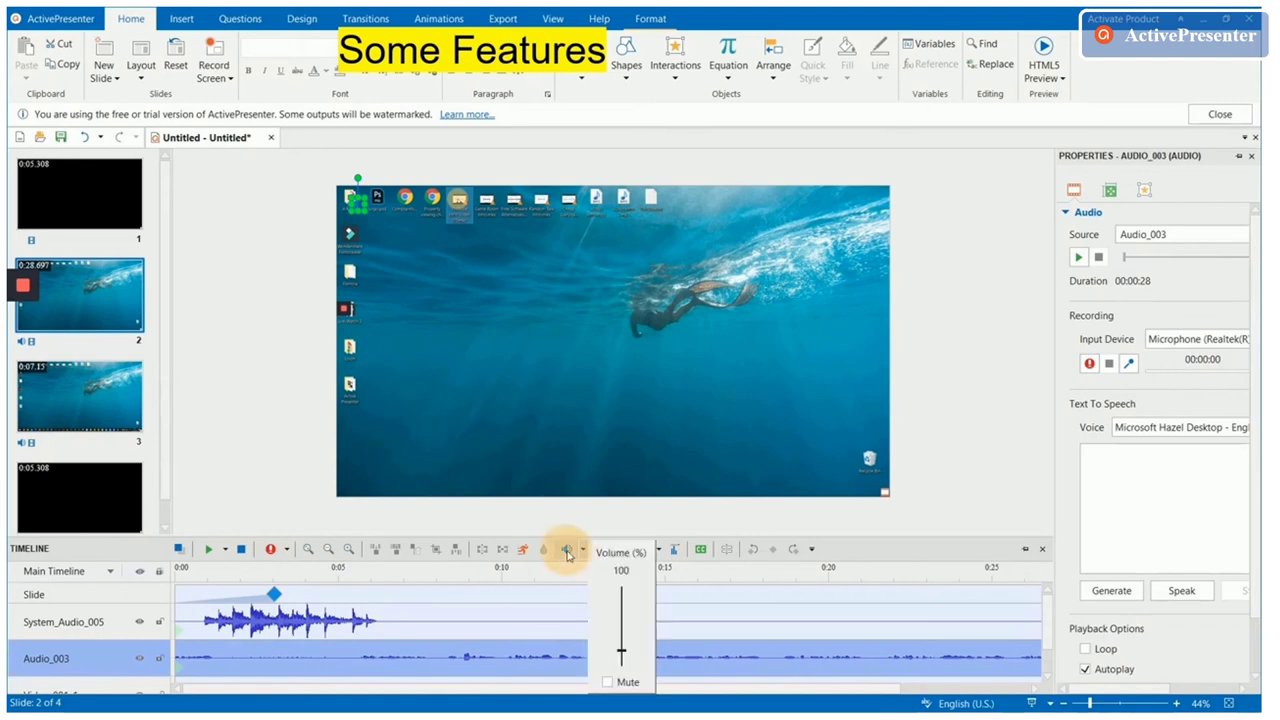
left_click(622, 641)
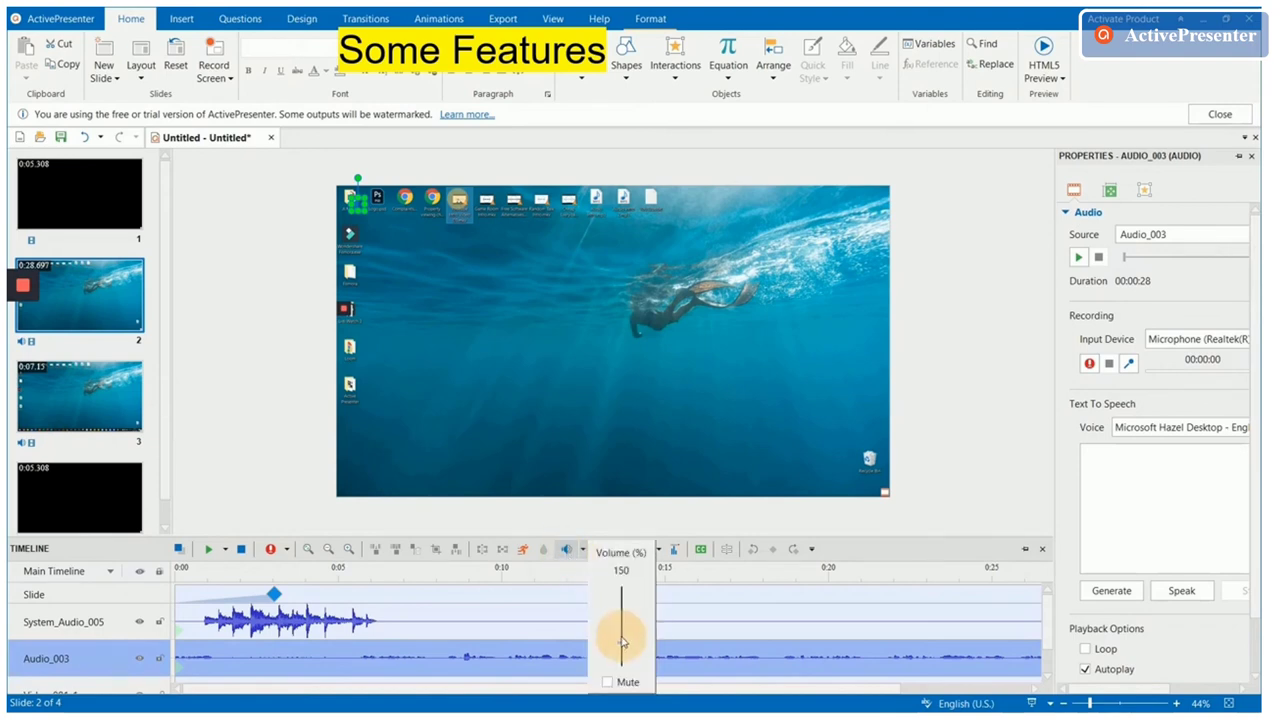
left_click(681, 631)
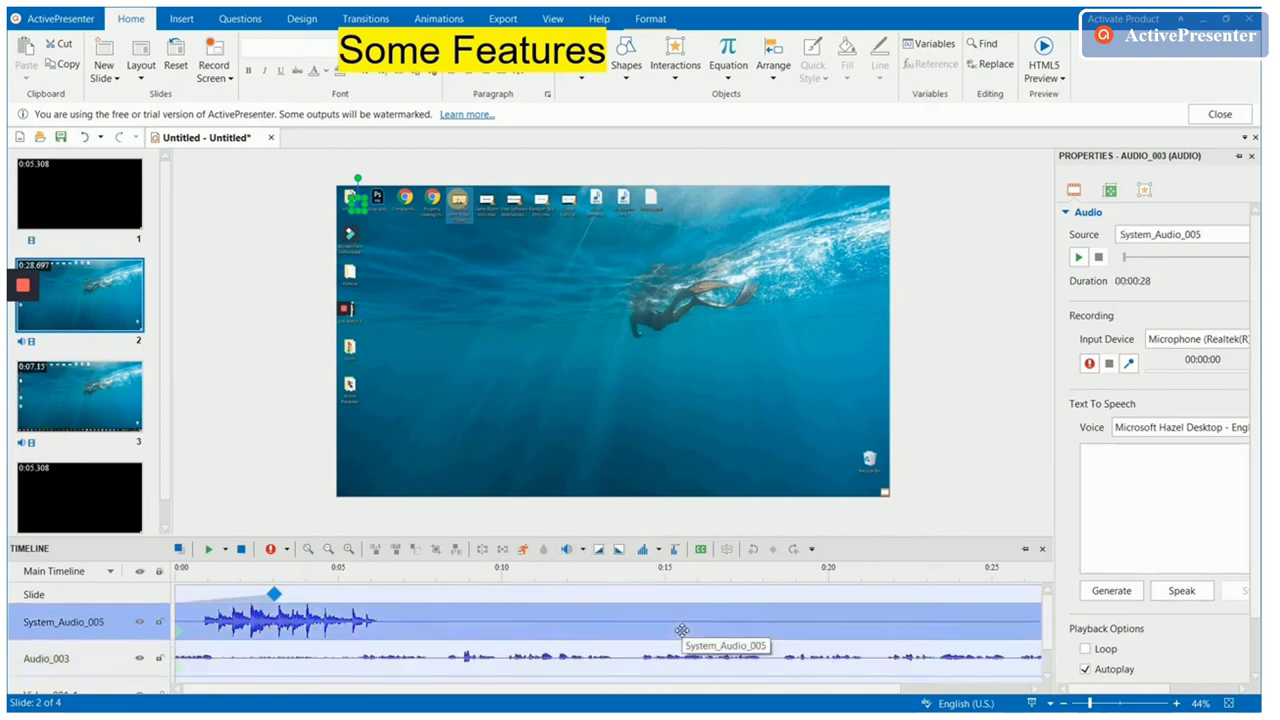
Try to apply an audio fade-in to the Audio_003 track, declining to use the watermarked feature
left_click(583, 657)
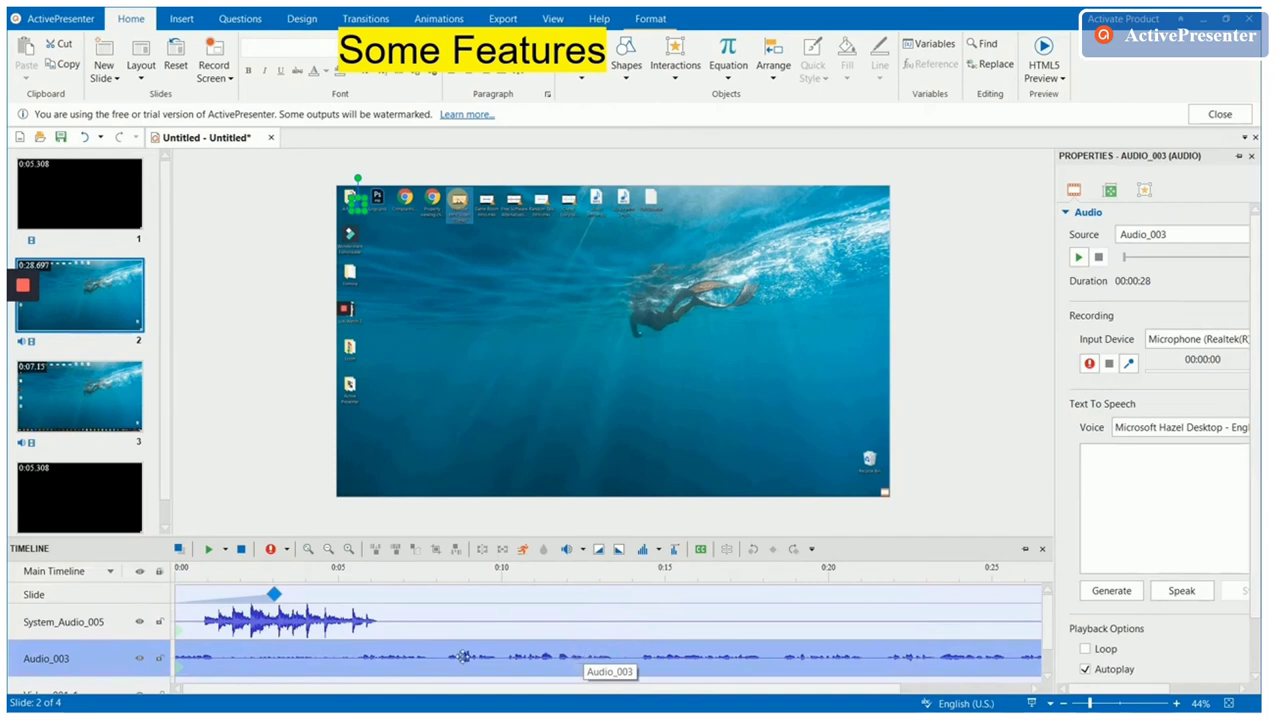
left_click(599, 552)
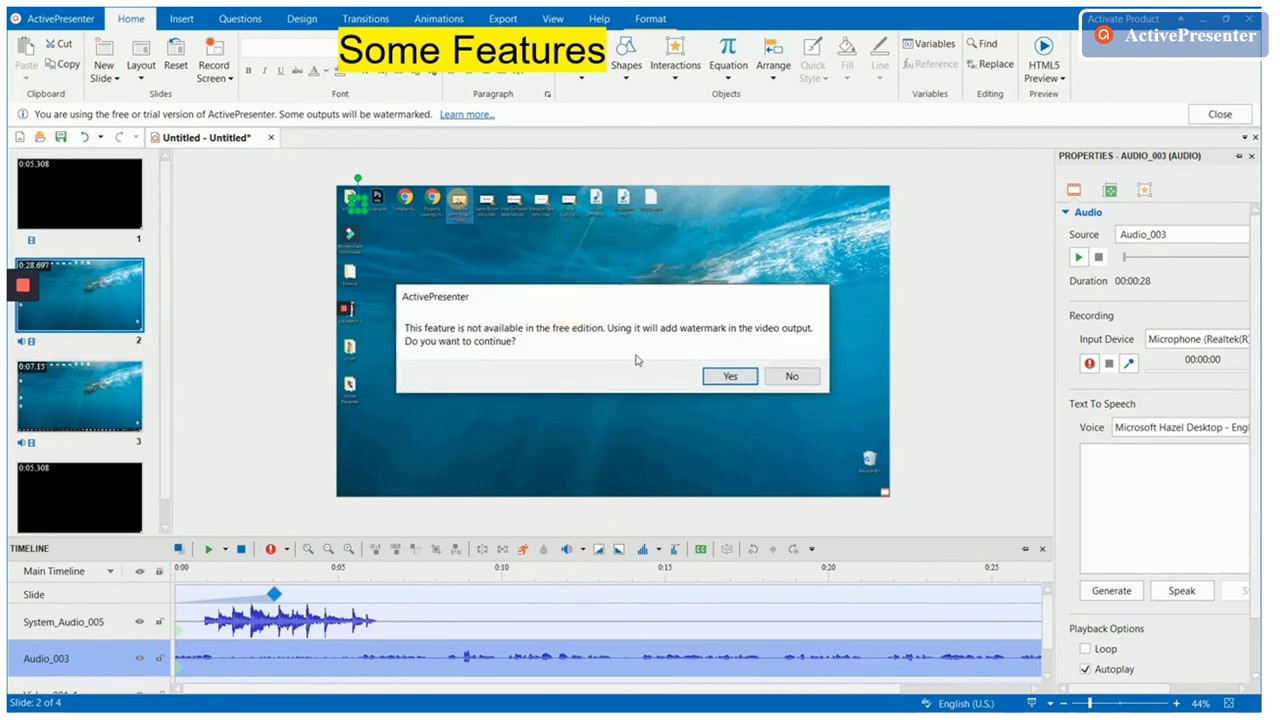
left_click(793, 378)
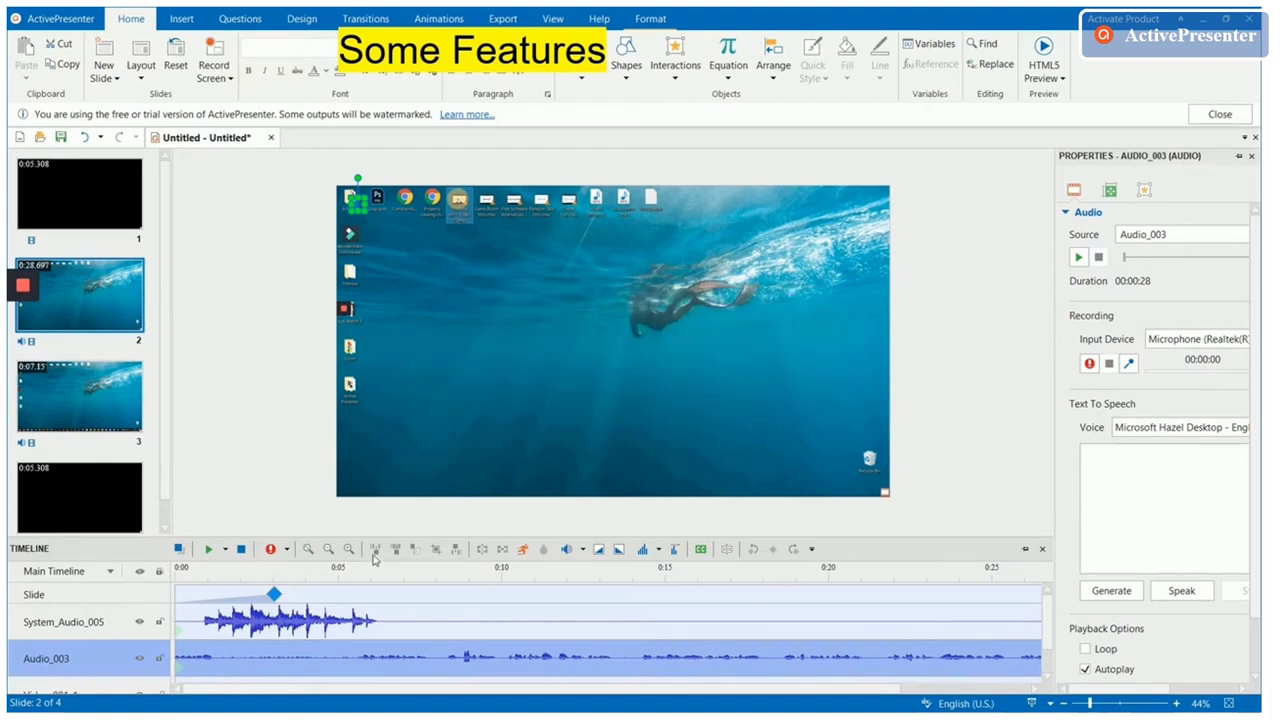
left_click(303, 655)
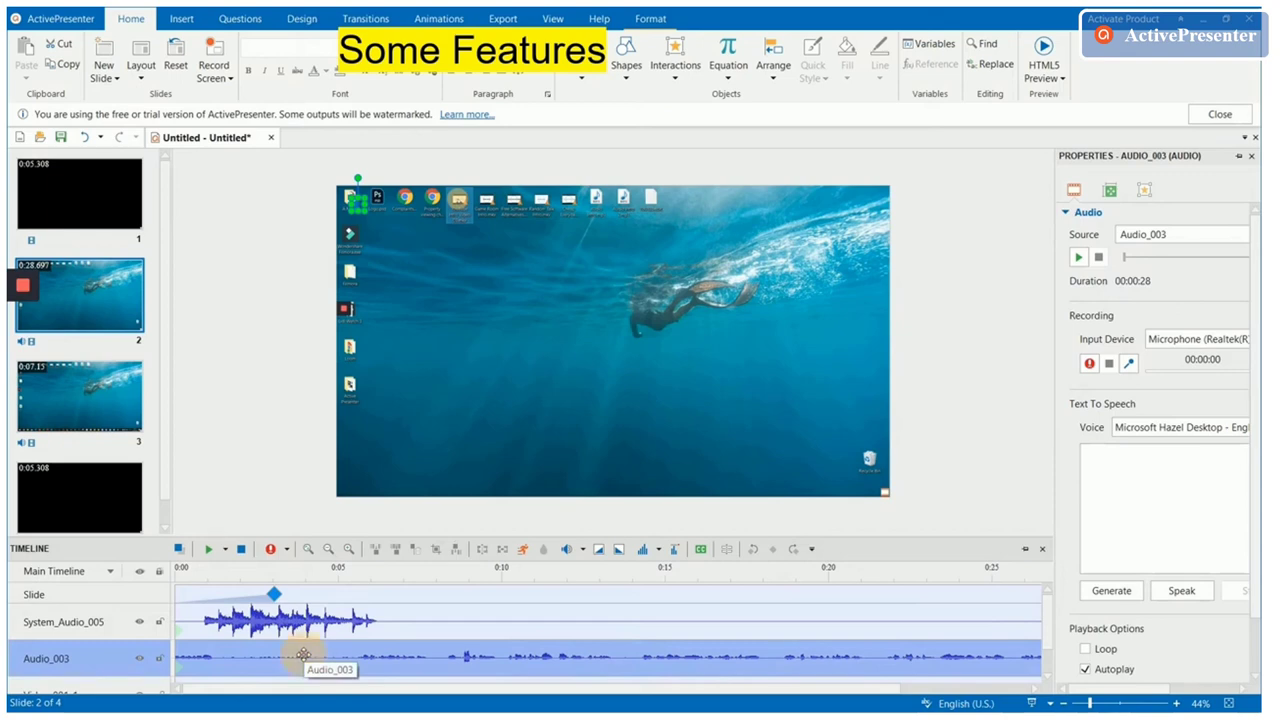
right_click(303, 655)
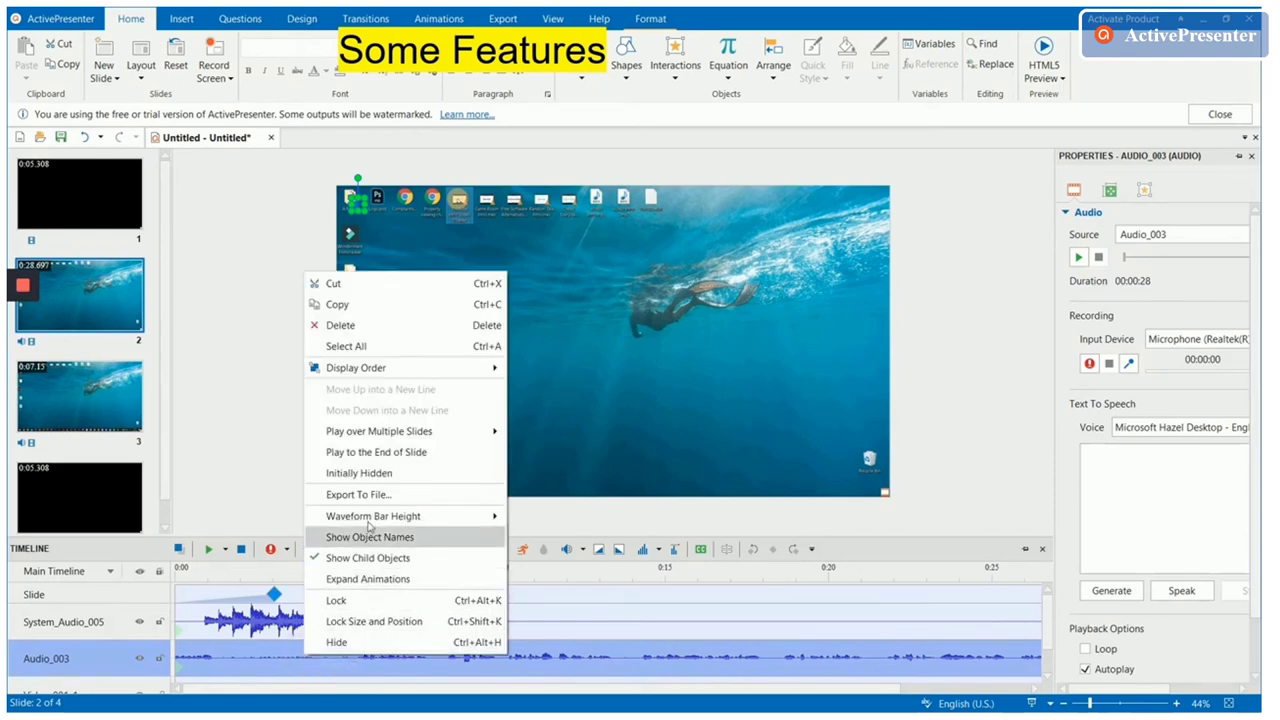
left_click(239, 474)
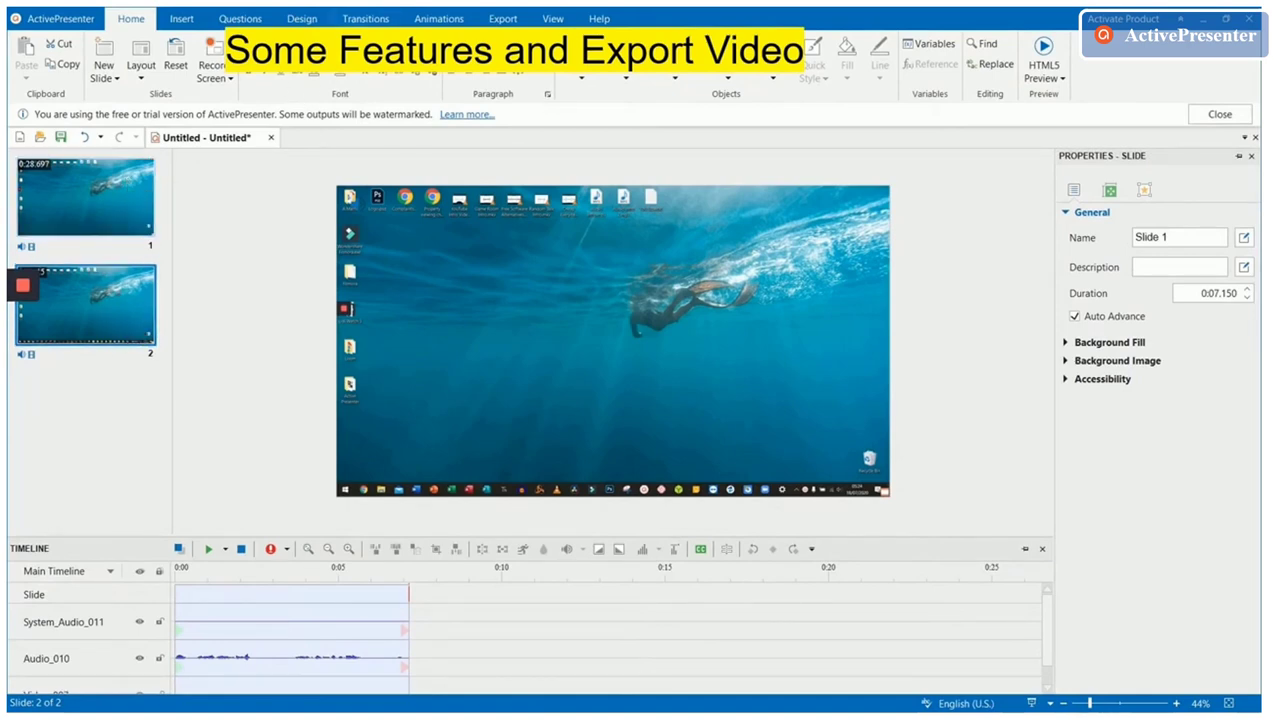
Apply a slide transition to the second slide and adjust the transition's duration on the timeline
left_click(102, 212)
left_click(353, 19)
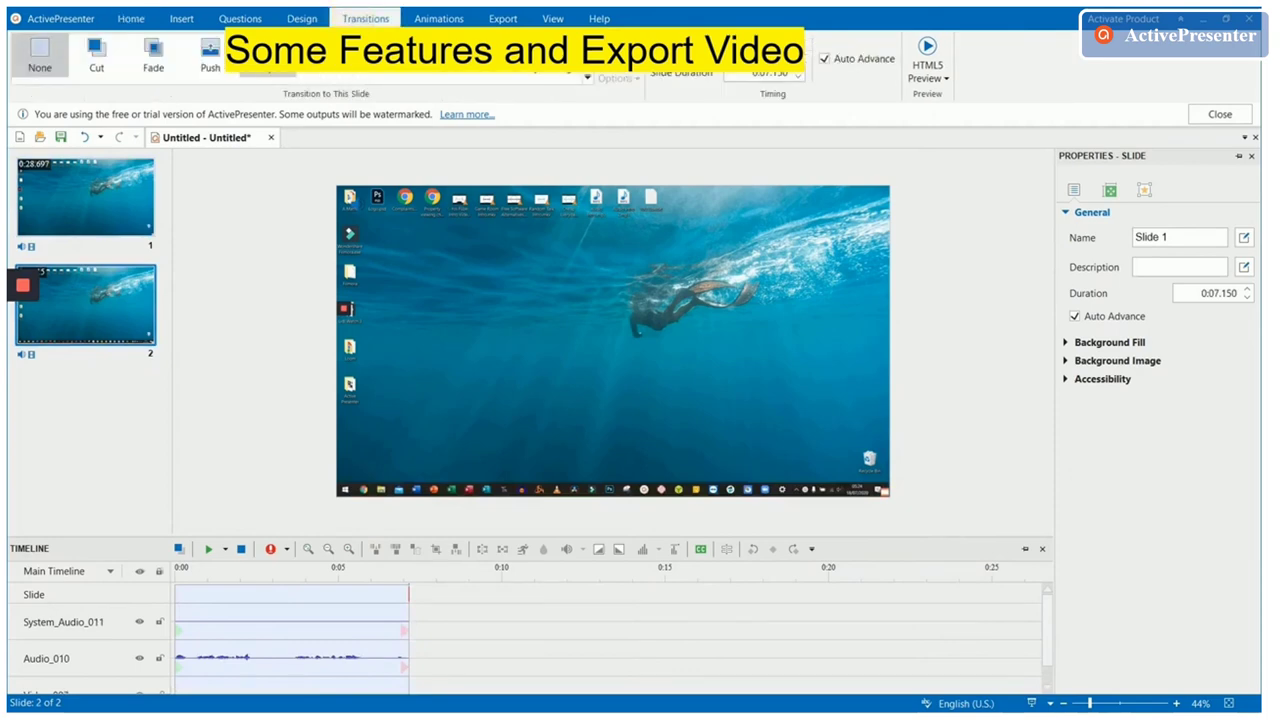
left_click(40, 53)
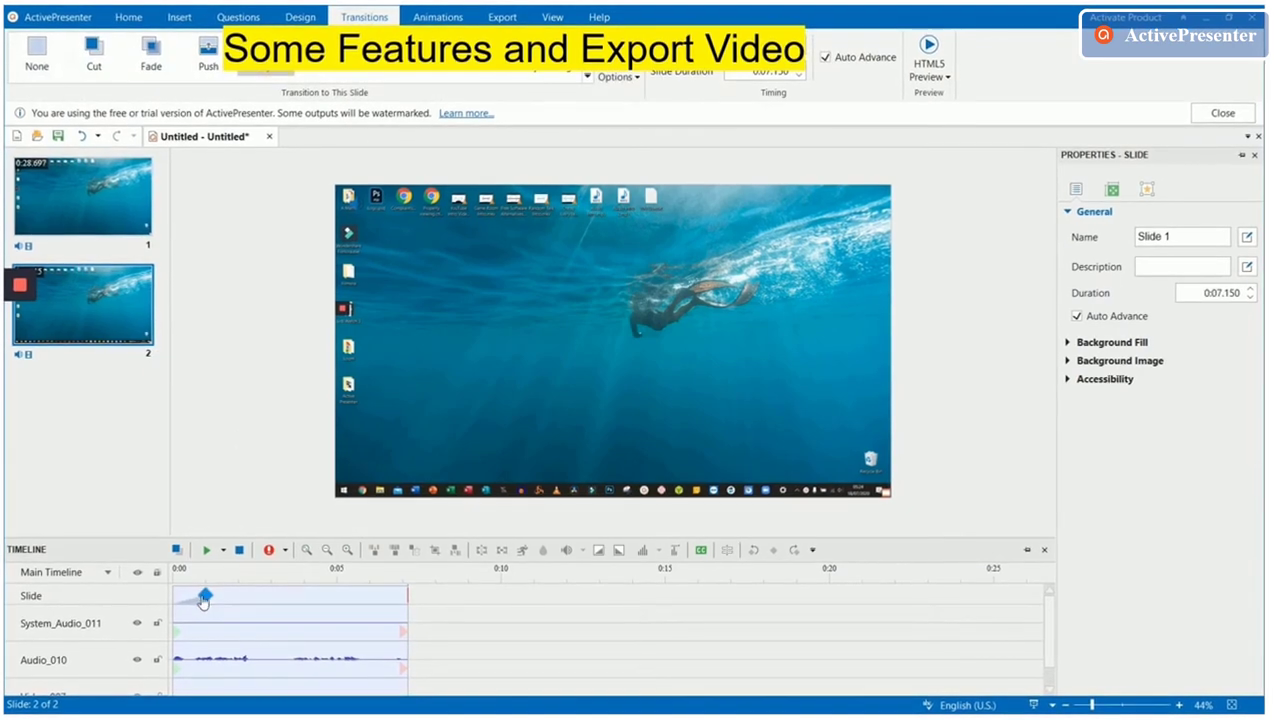
left_click_drag(203, 598, 172, 647)
left_click(148, 490)
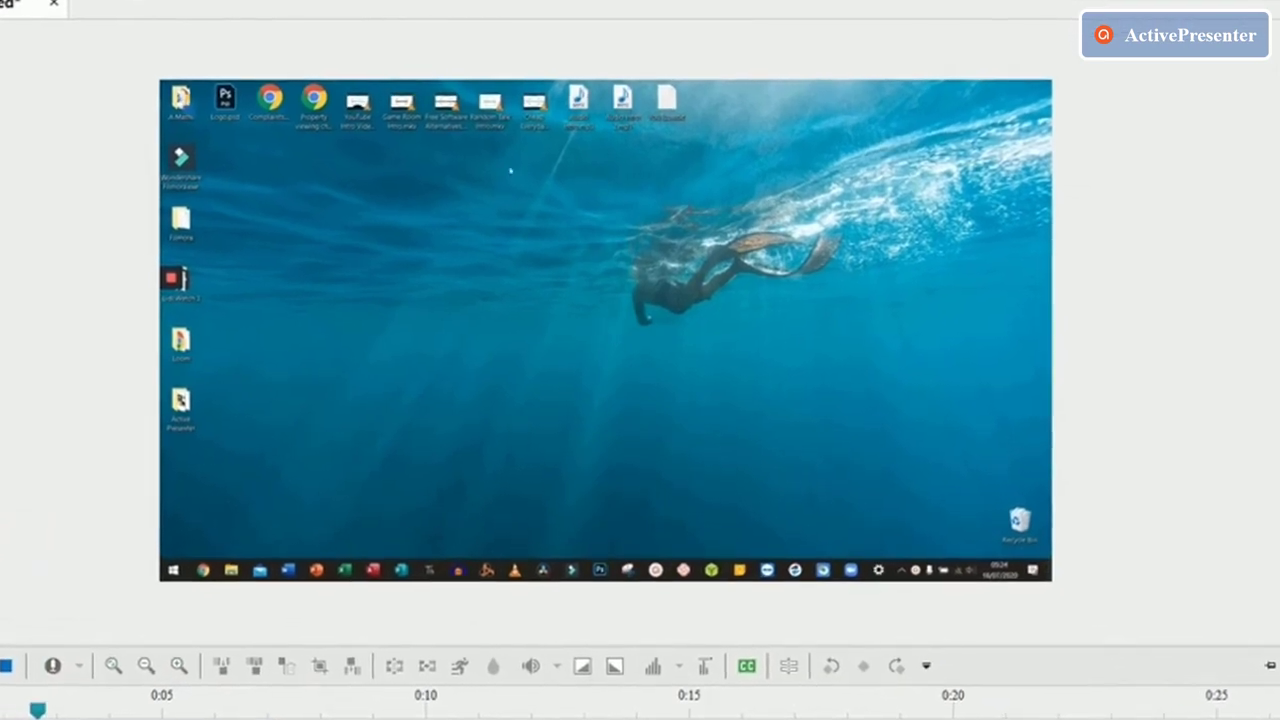
Open the video export settings and review the video size, width, height, frame rate and quality
left_click(40, 8)
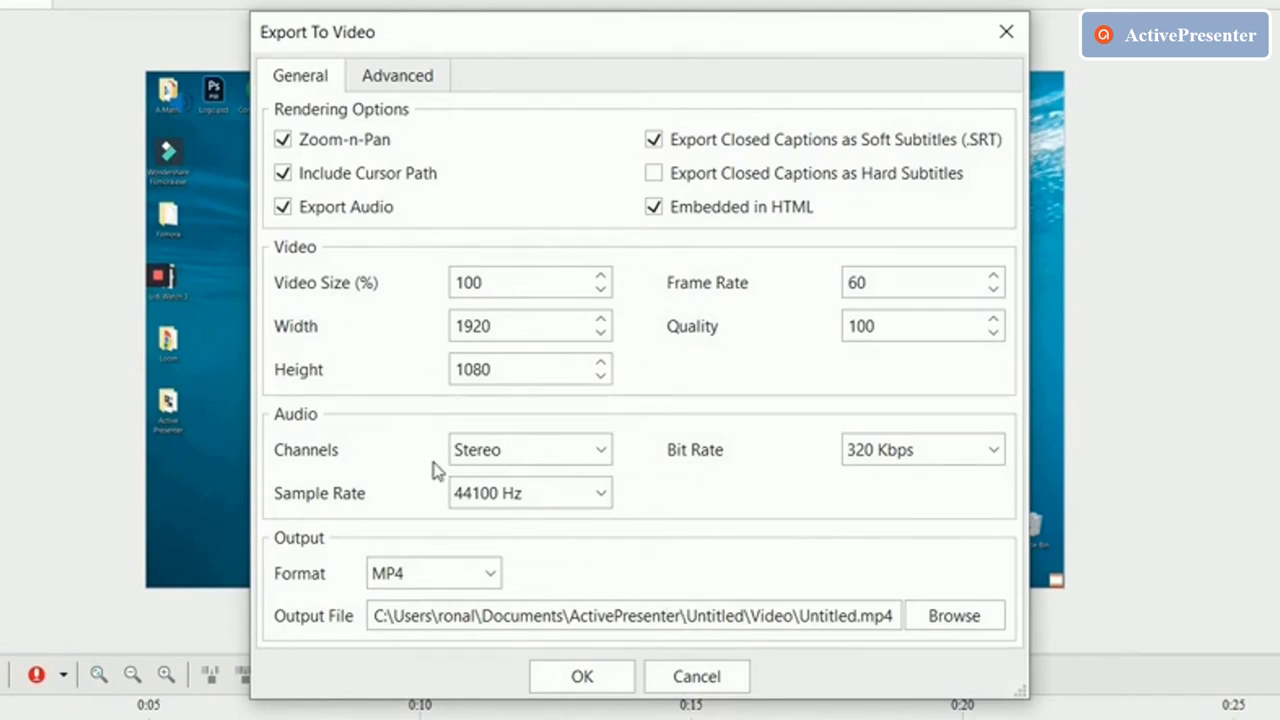
double_click(501, 286)
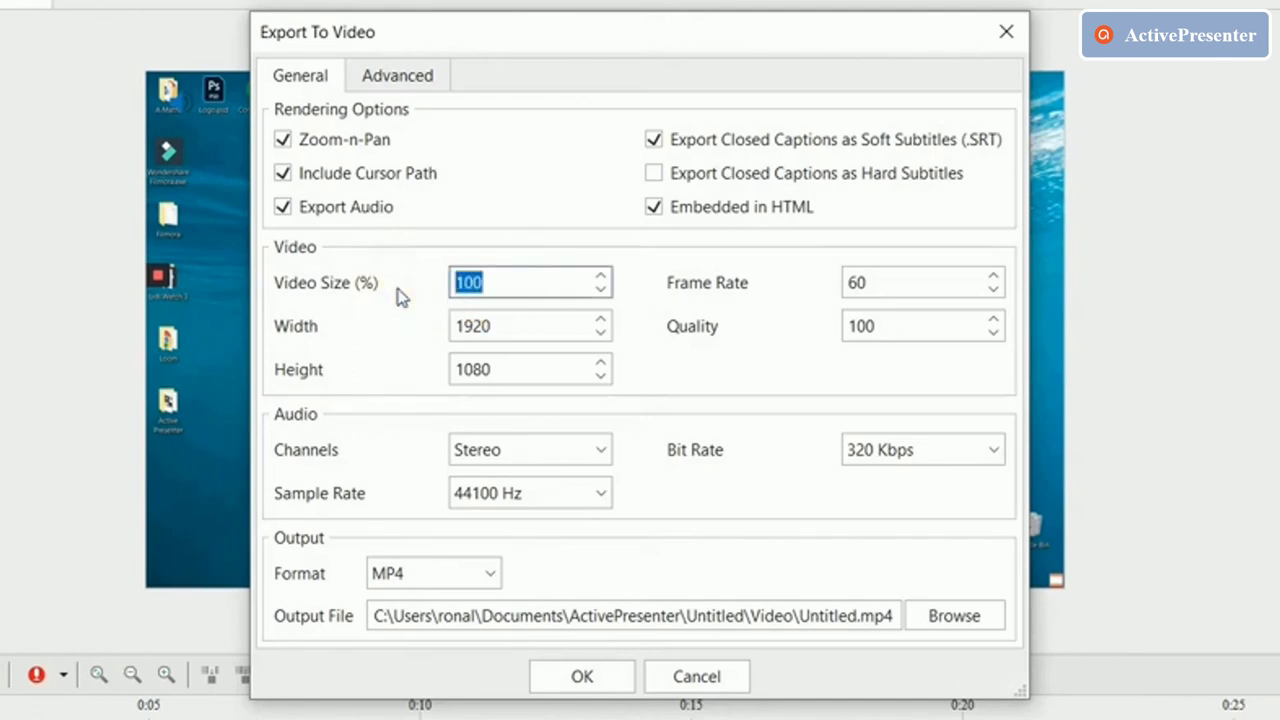
left_click(500, 325)
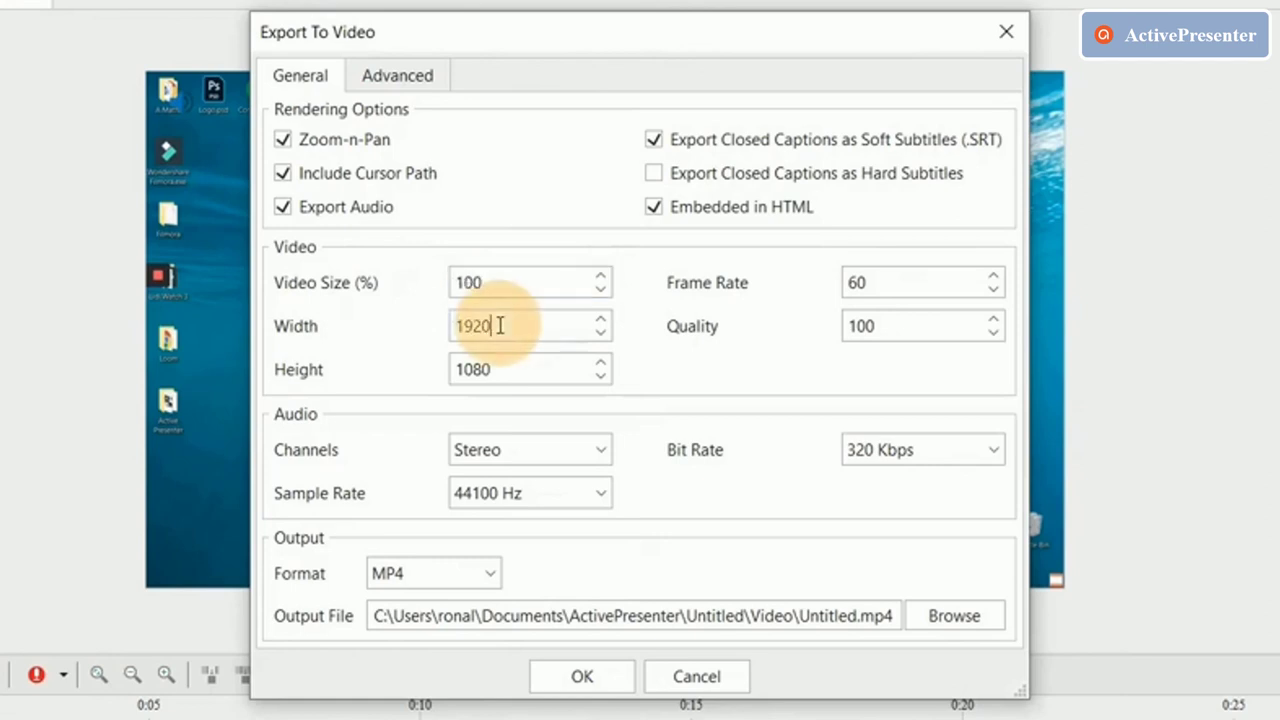
left_click(522, 371)
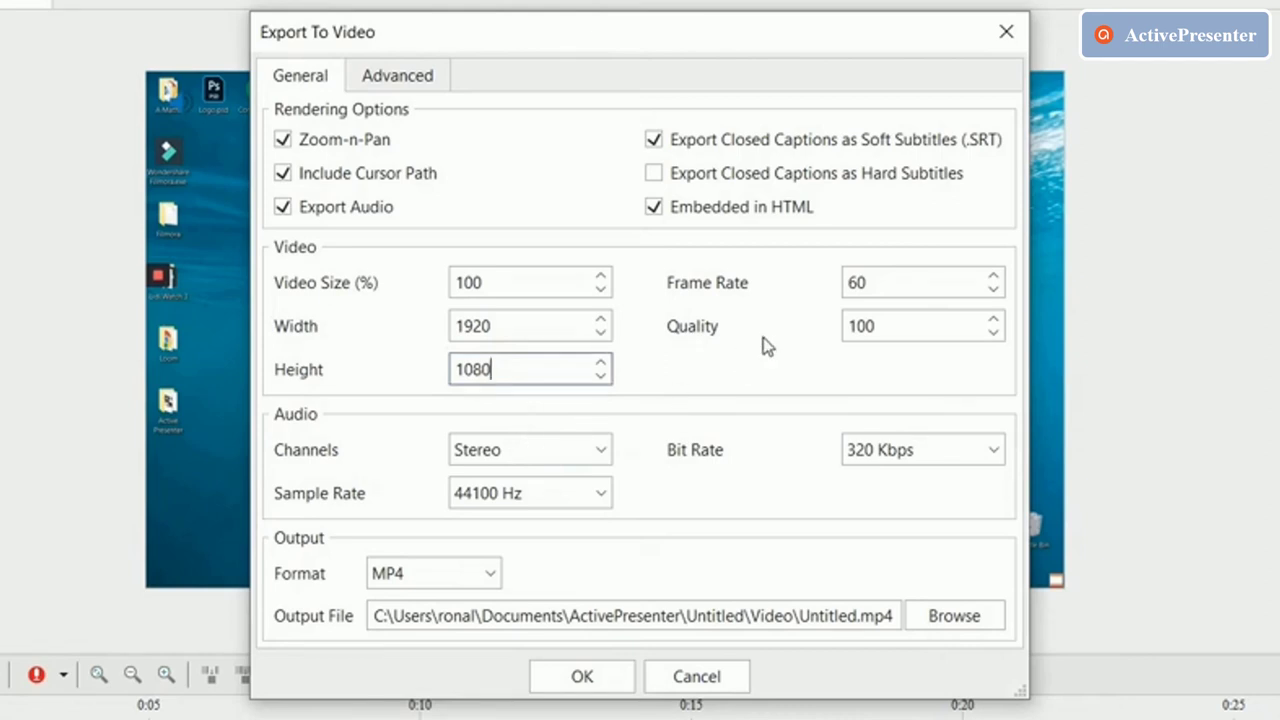
left_click(871, 282)
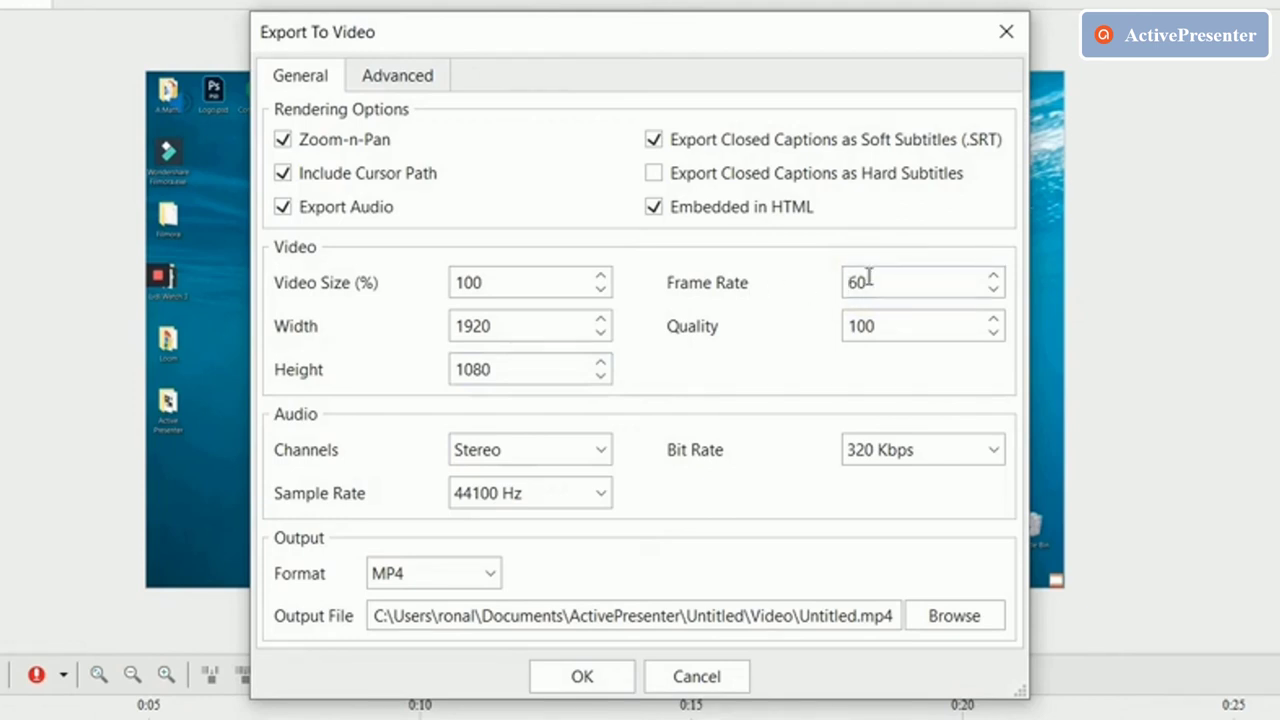
left_click(903, 321)
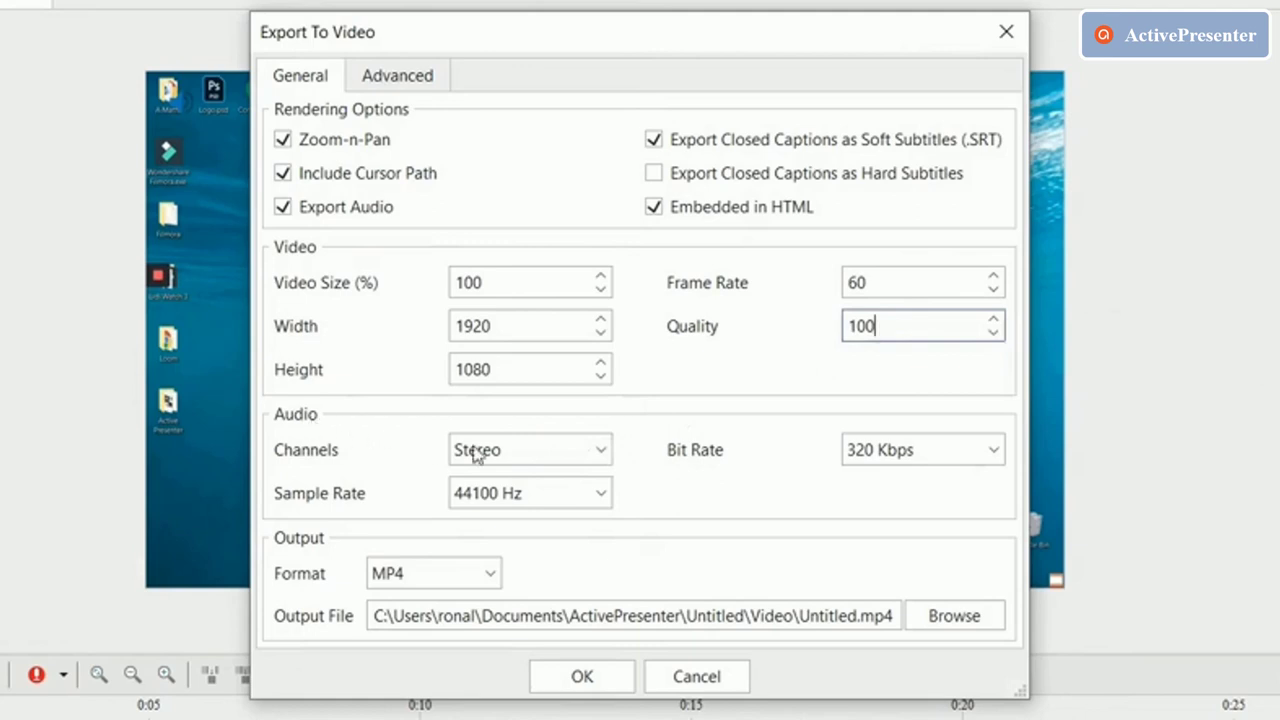
Review the export's audio channel and bit rate options and choose a 44100 Hz sample rate
left_click(519, 452)
left_click(519, 452)
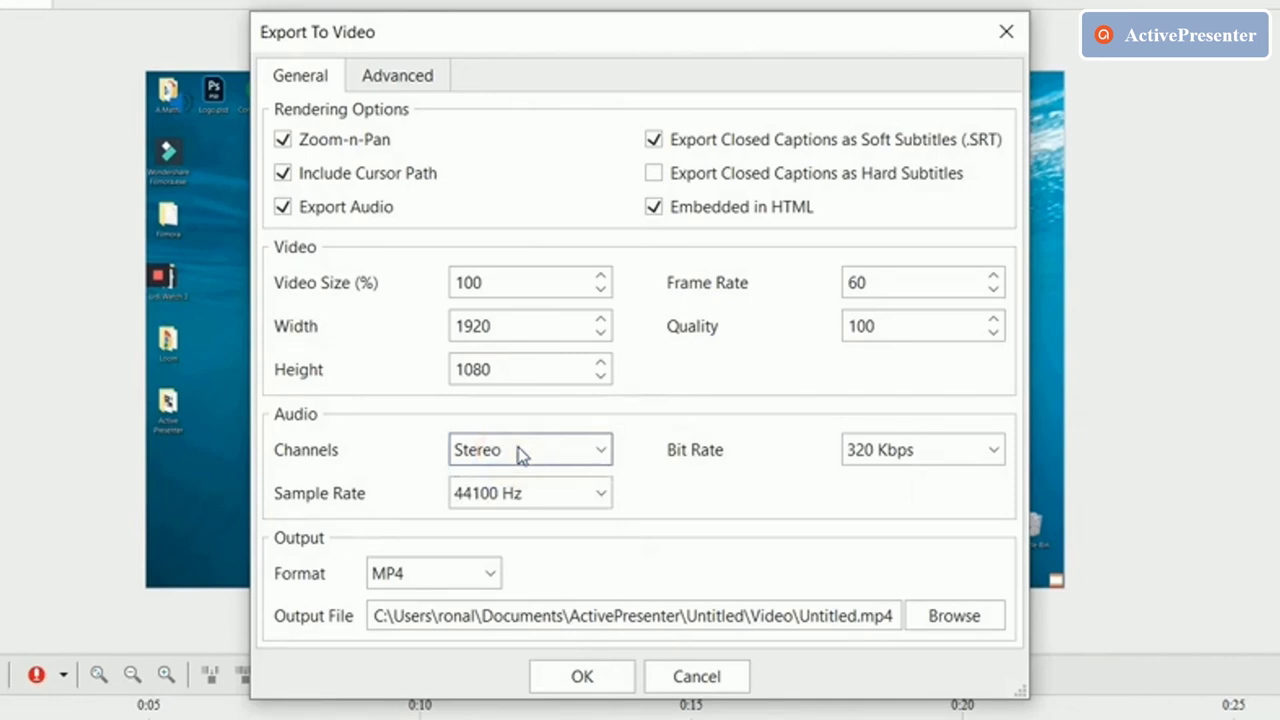
left_click(533, 495)
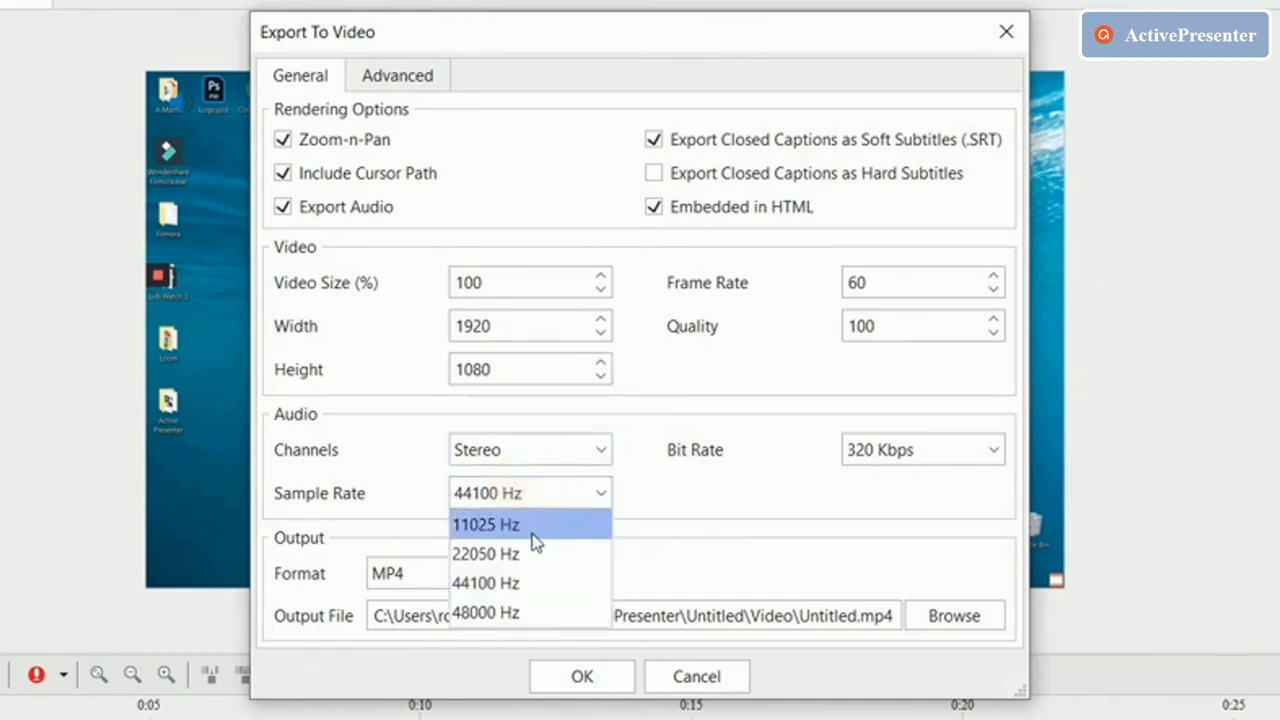
left_click(510, 590)
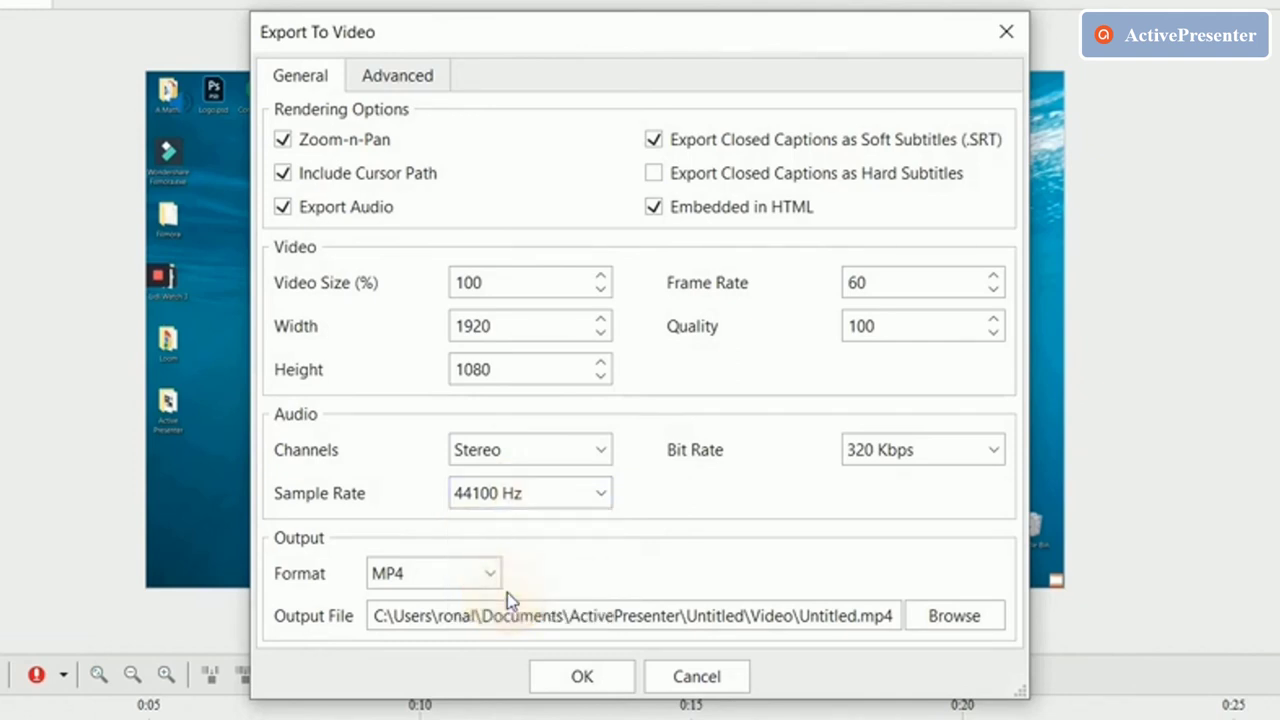
left_click(875, 452)
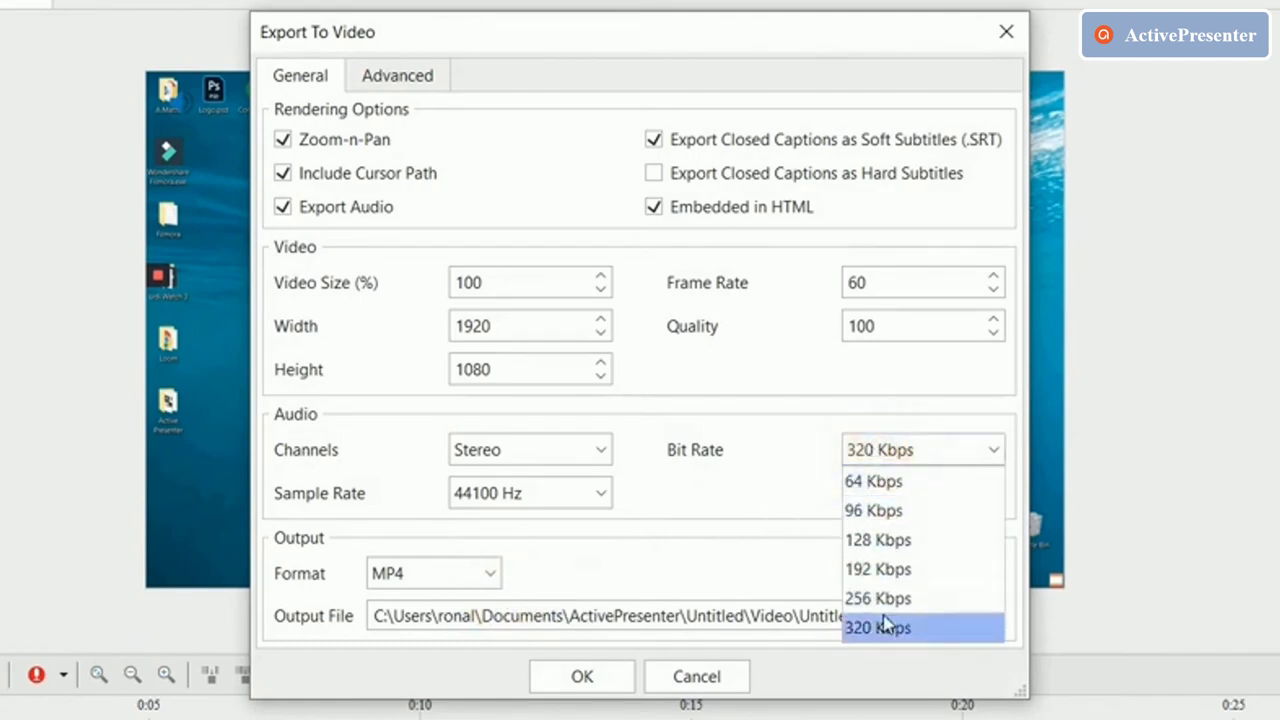
left_click(745, 520)
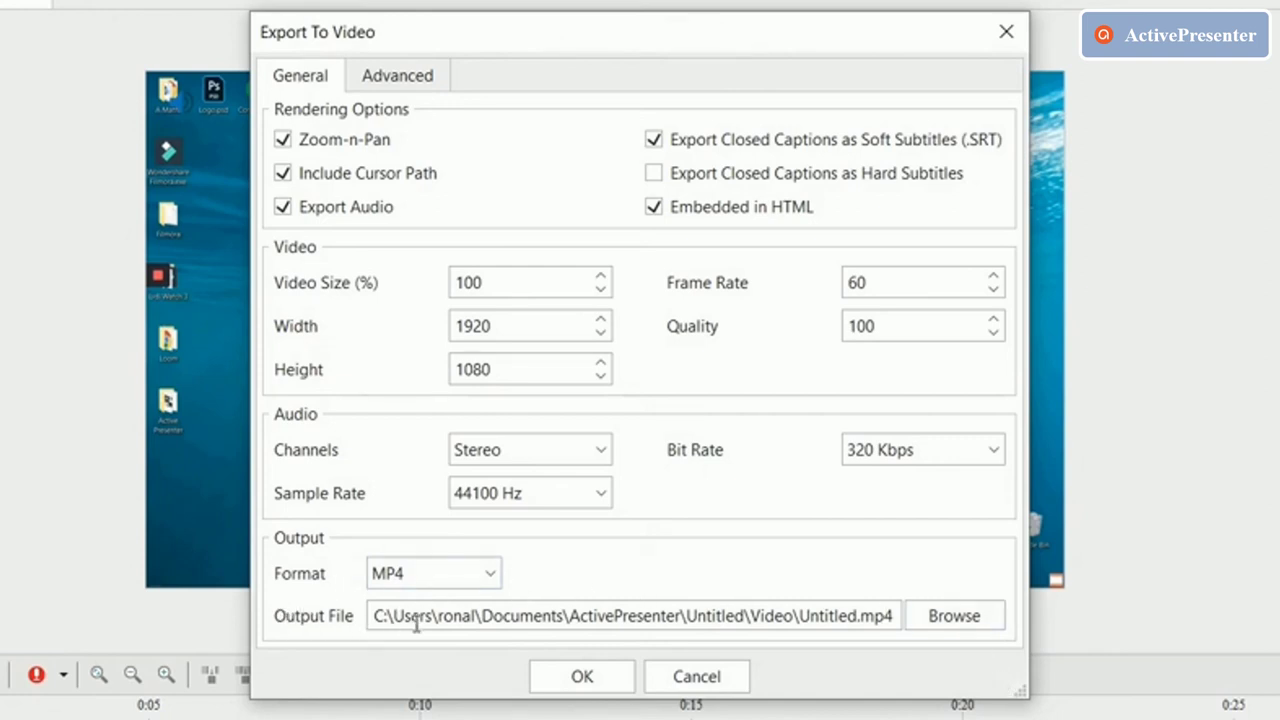
Set the output file to Untitled.mp4 on the Desktop and export the video, declining to view the output
left_click(952, 616)
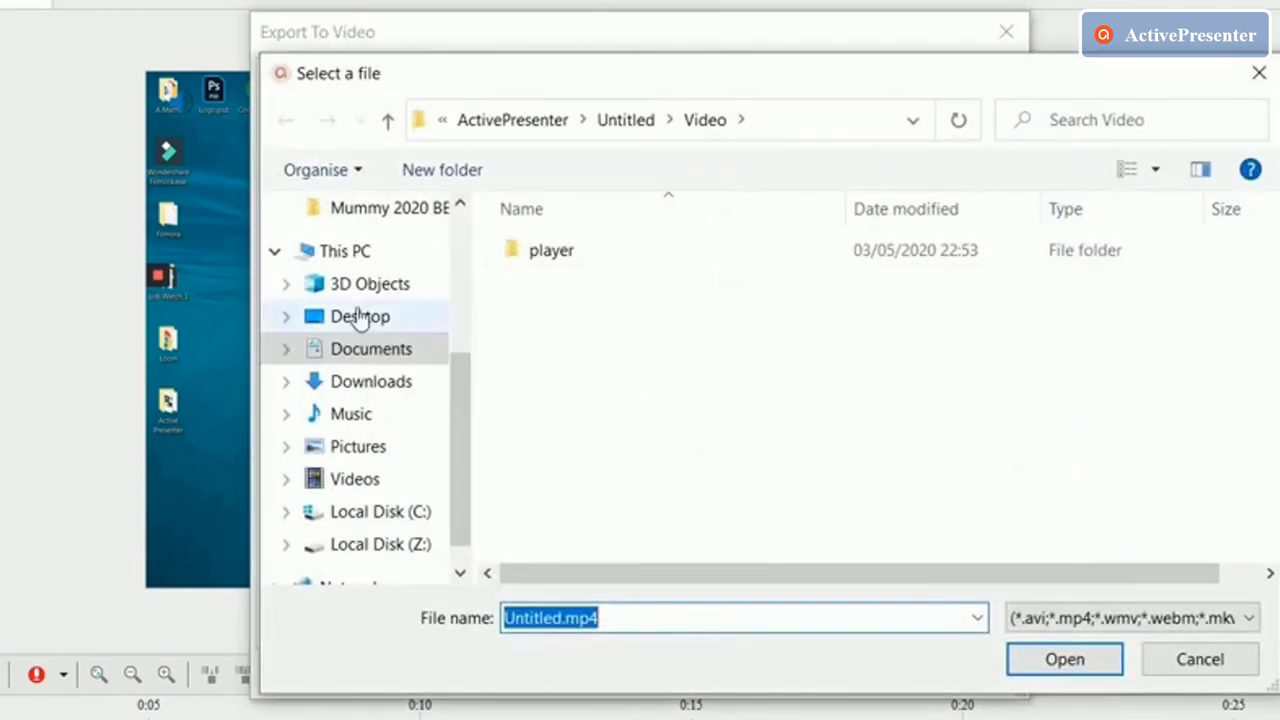
left_click(358, 315)
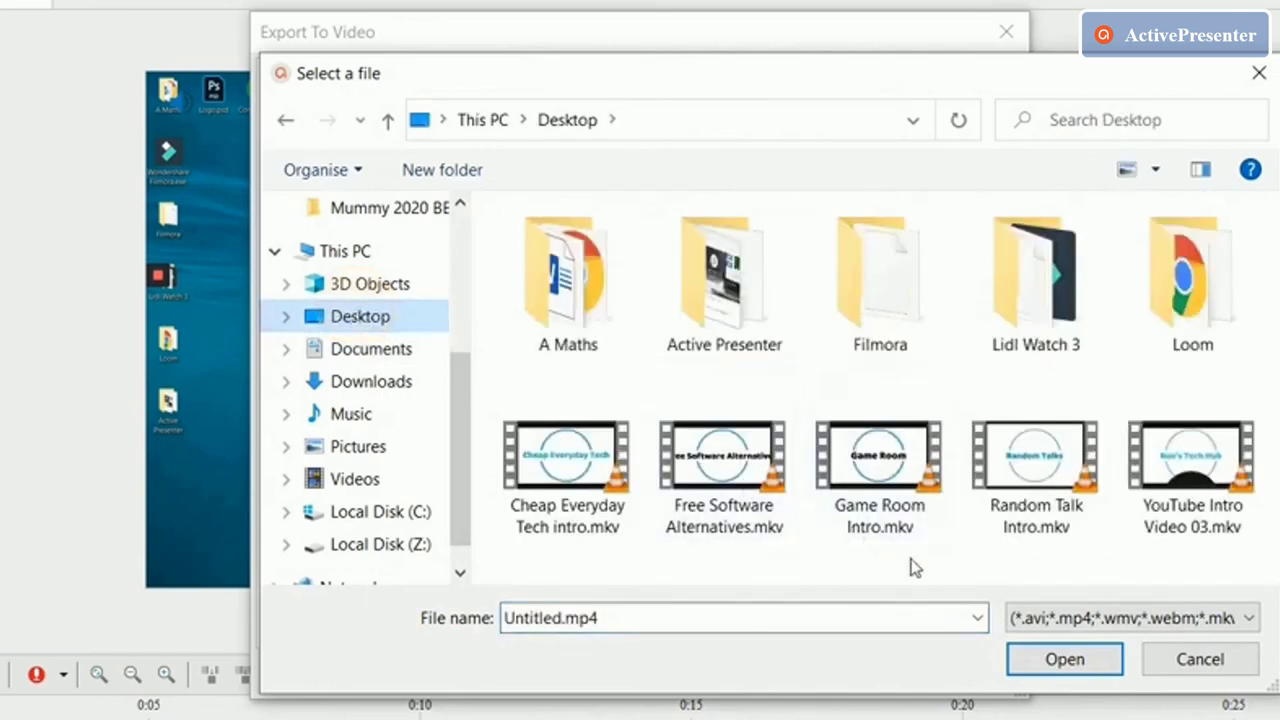
left_click(1080, 662)
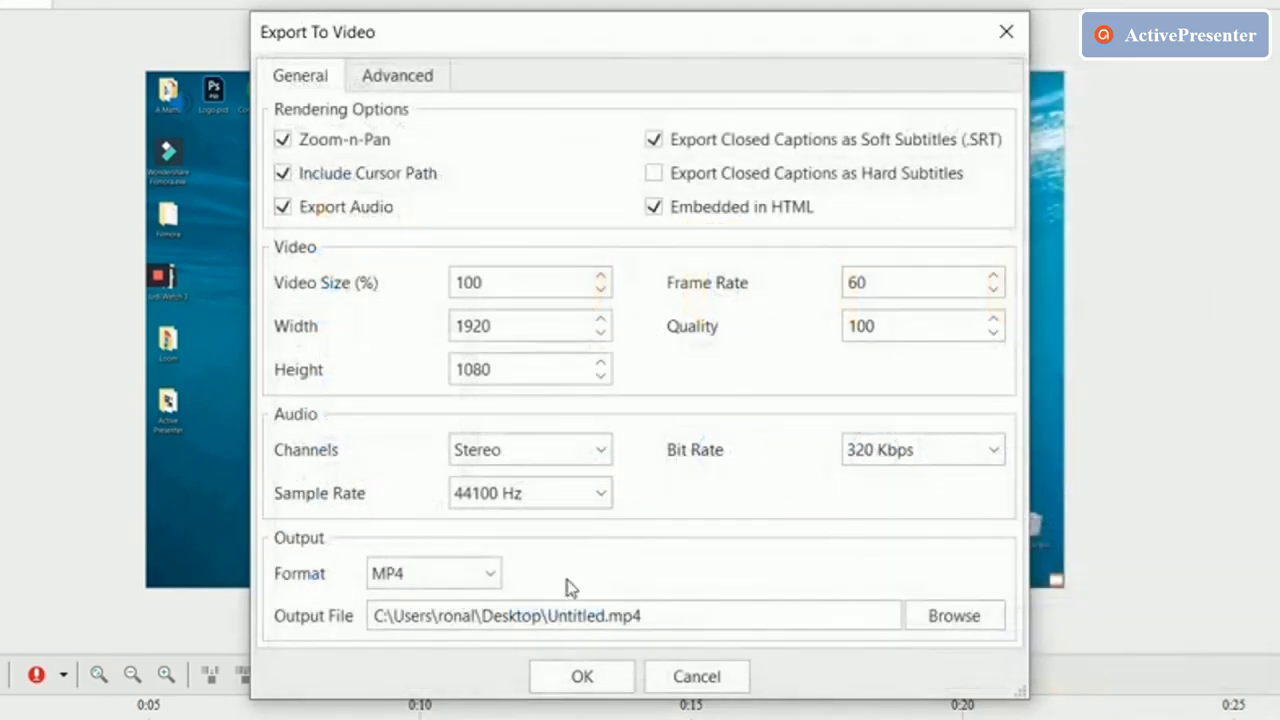
left_click(581, 677)
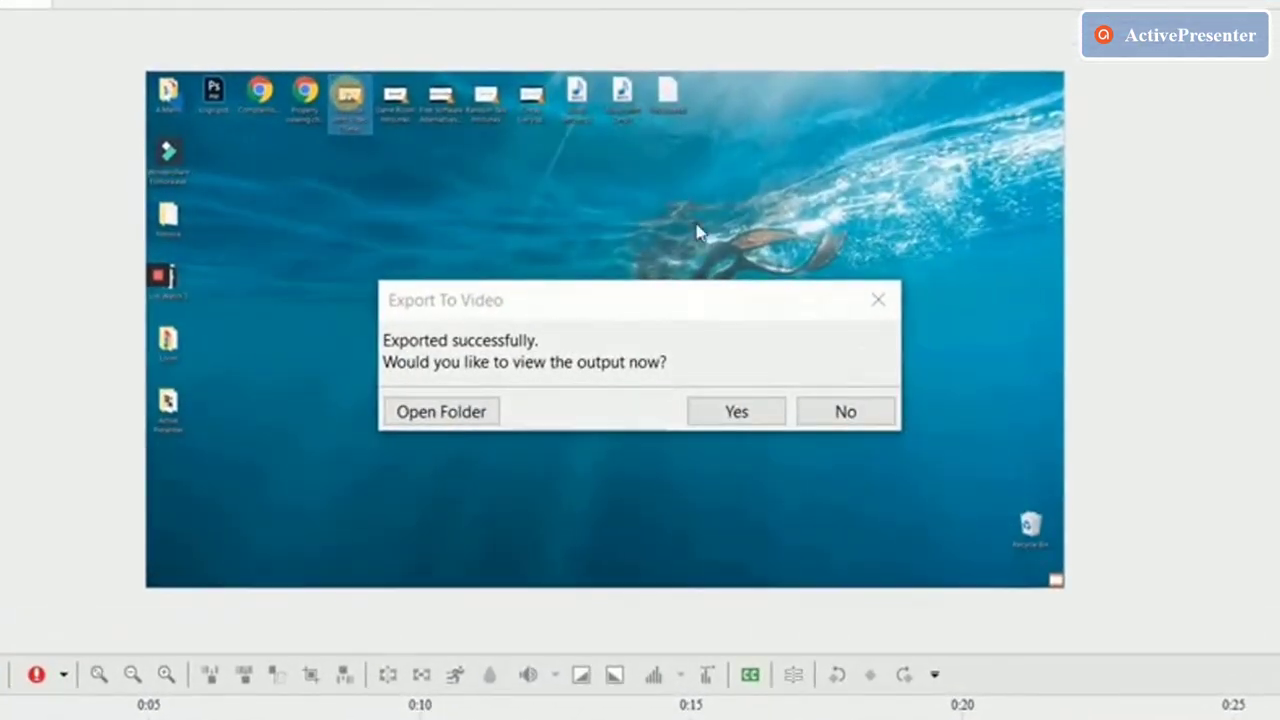
left_click(528, 304)
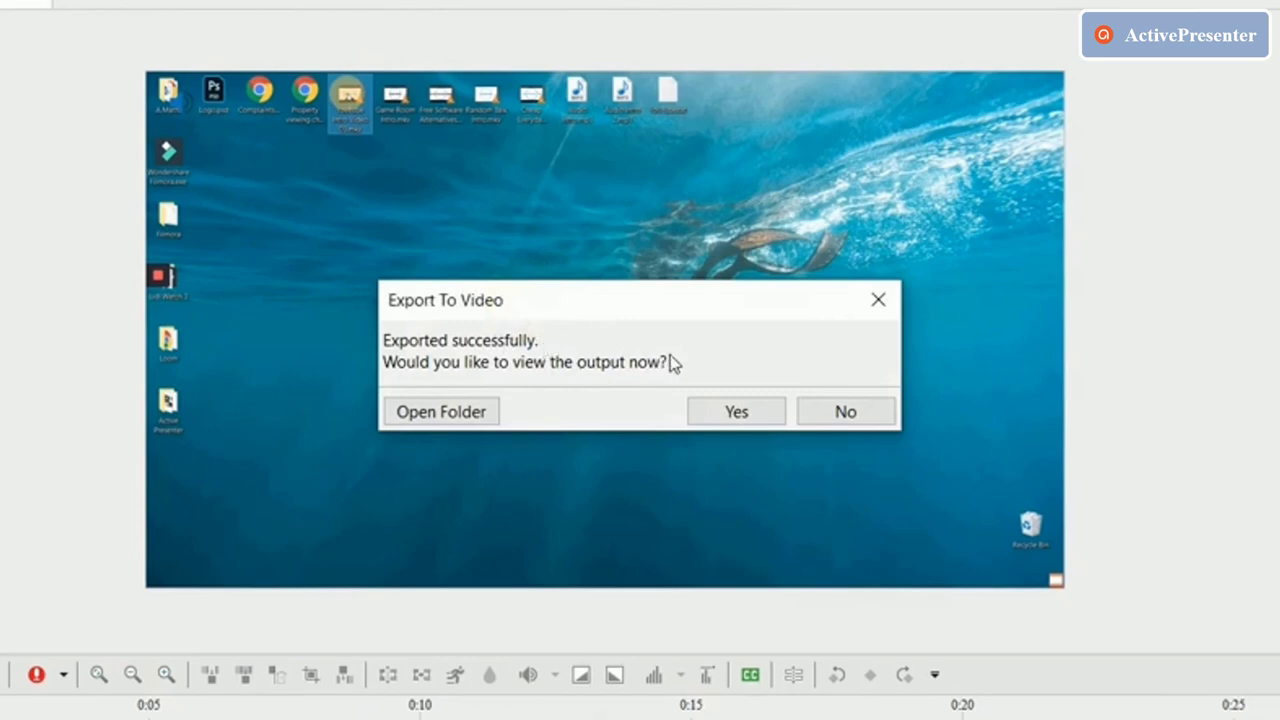
left_click(827, 412)
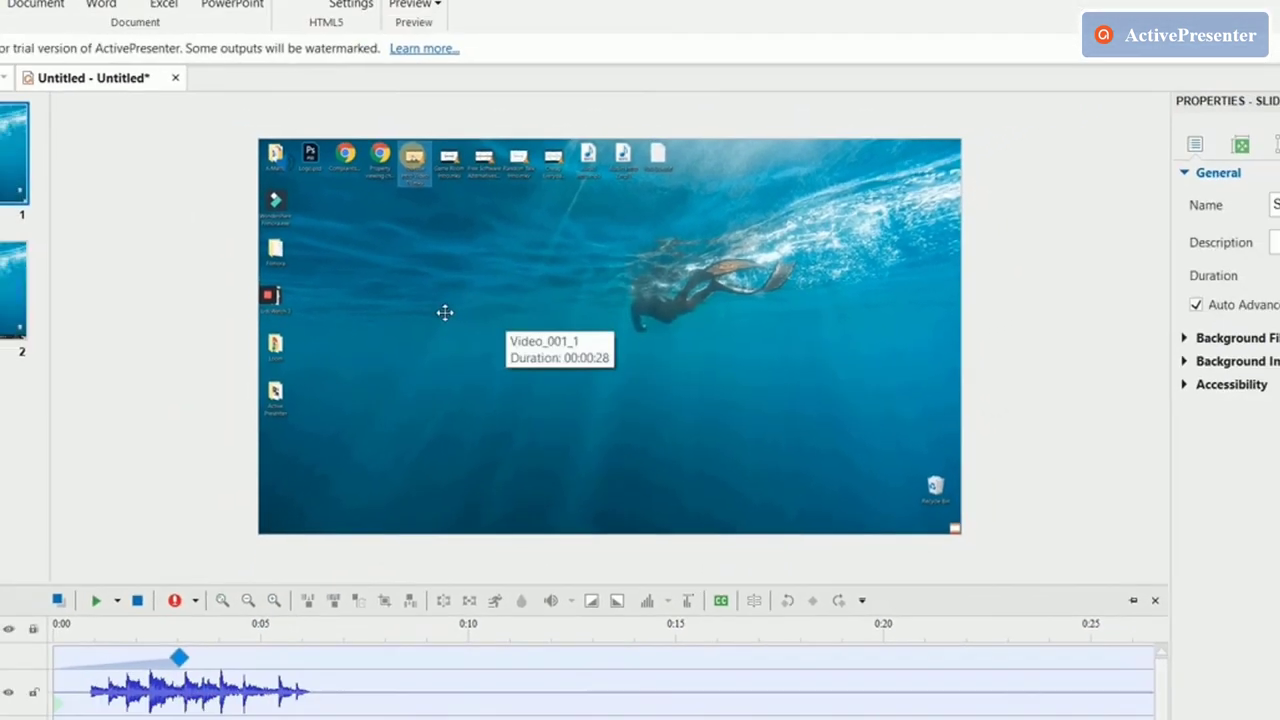